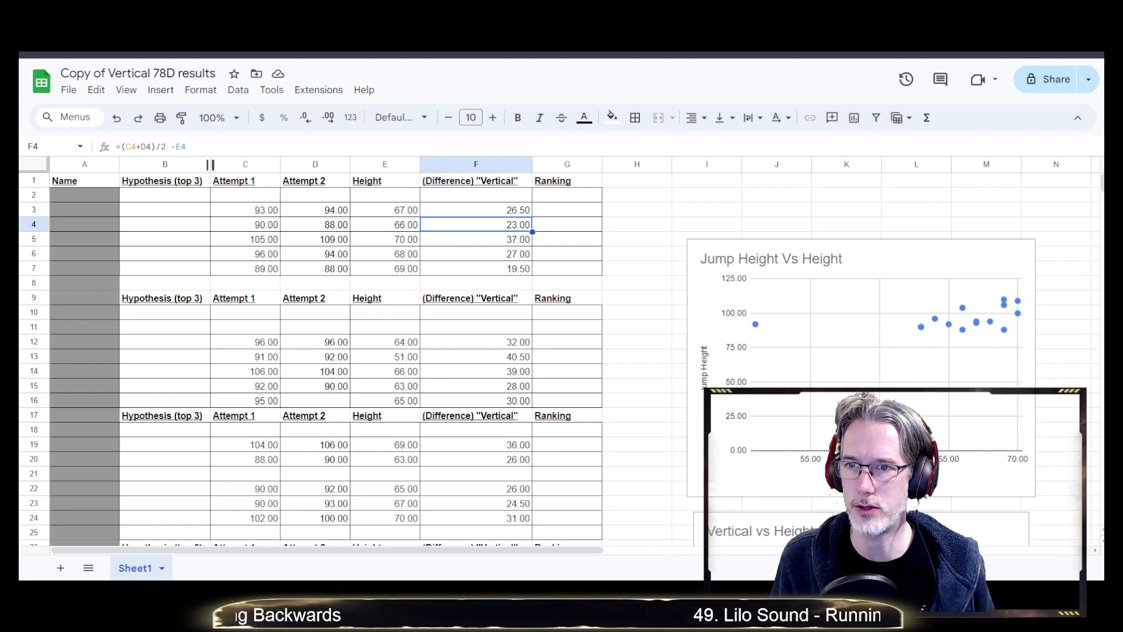
Narrow the Hypothesis and Ranking columns, then clear the Vertical values in F3:F7
{"action": "left_click_drag", "start_coordinate": [210, 164], "coordinate": [145, 164]}
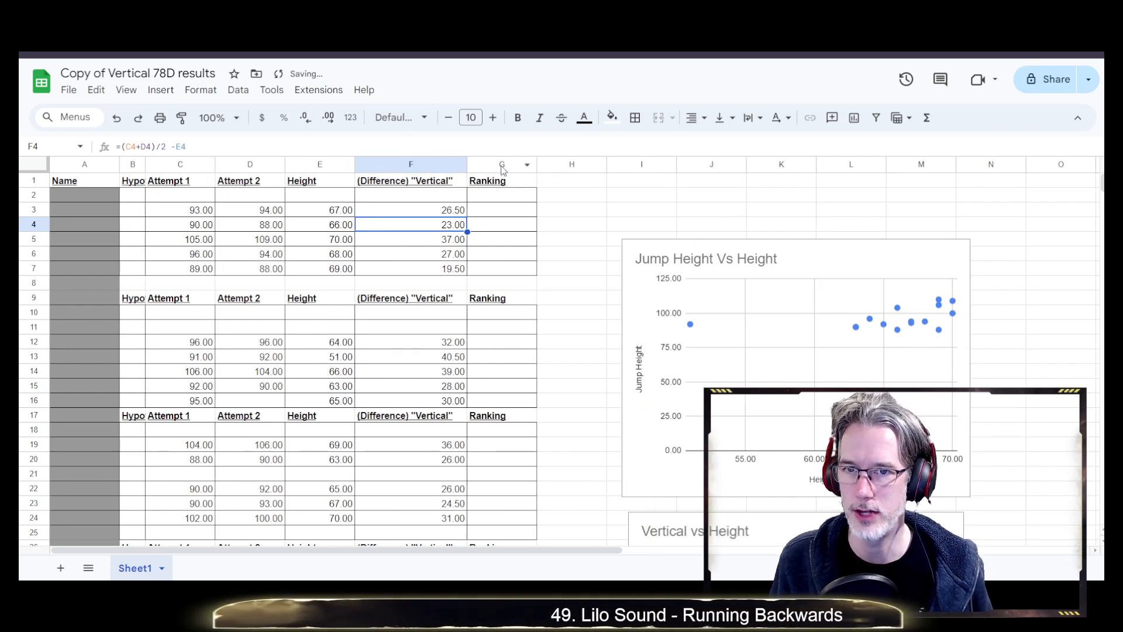
{"action": "left_click_drag", "start_coordinate": [537, 164], "coordinate": [511, 165]}
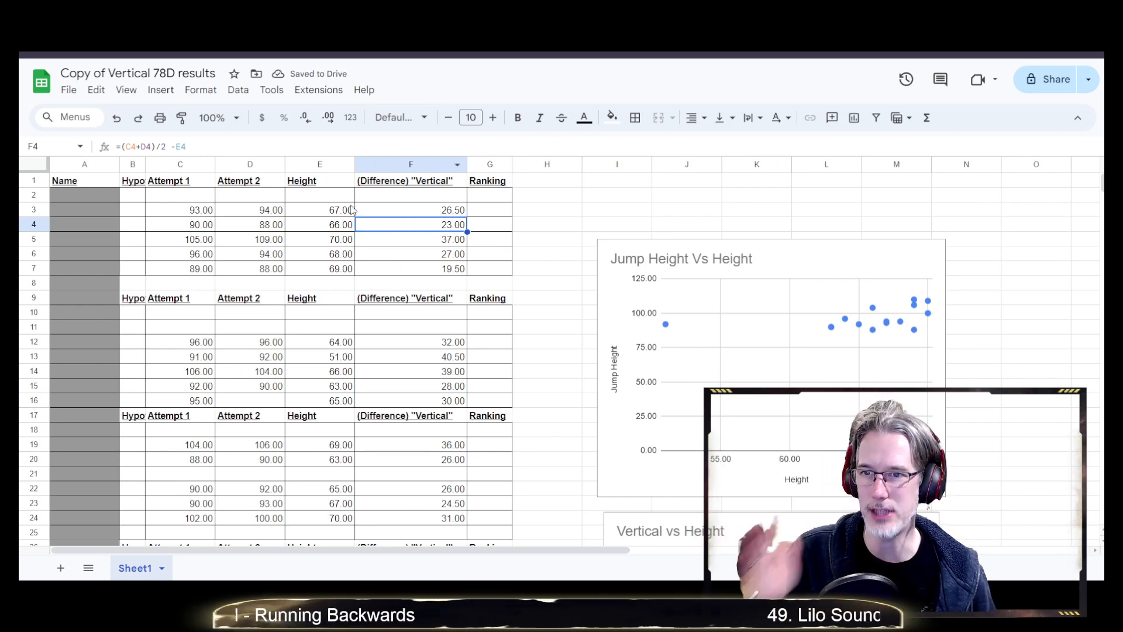
{"action": "left_click", "coordinate": [447, 210]}
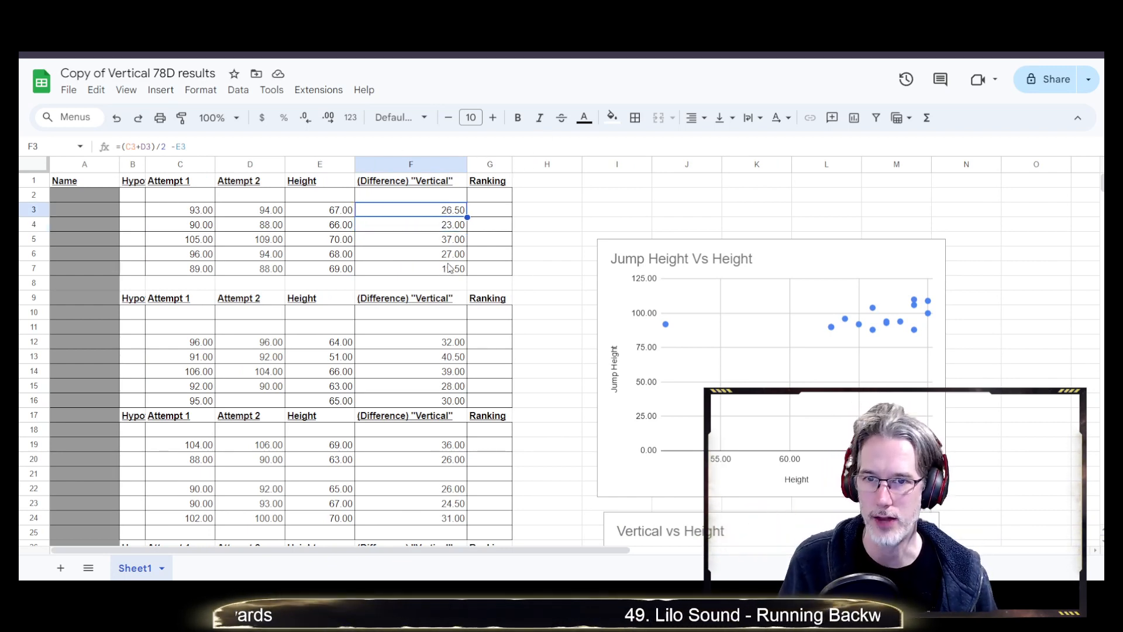
{"action": "left_click", "coordinate": [441, 269], "text": "shift"}
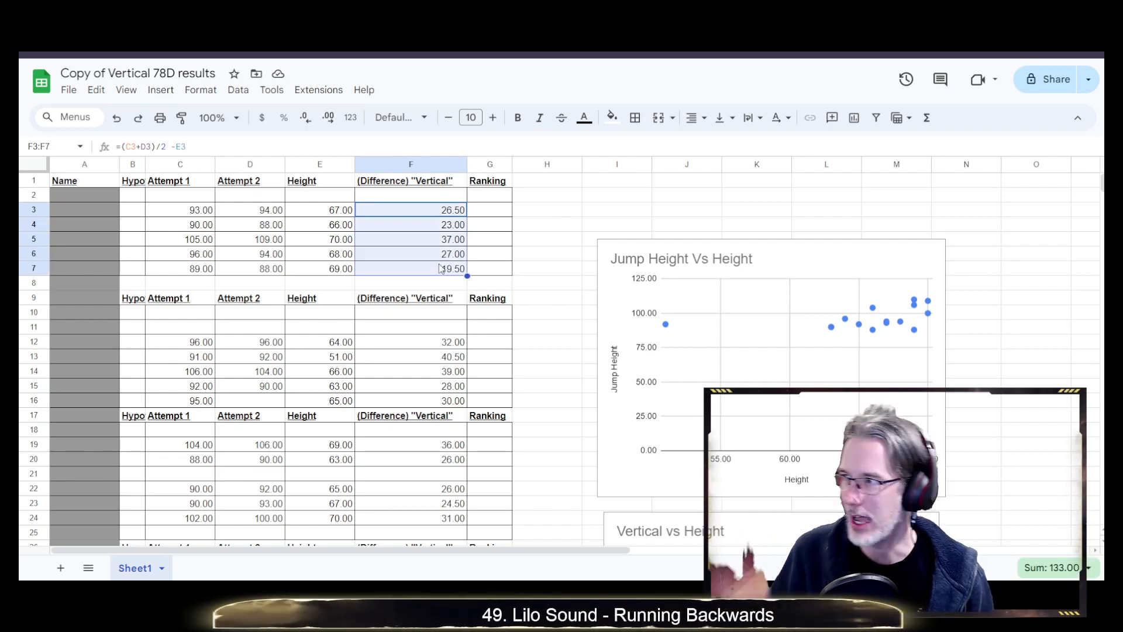
{"action": "key", "text": "Delete"}
Clear the Vertical values in F12:F16 of the second block
{"action": "left_click", "coordinate": [453, 344]}
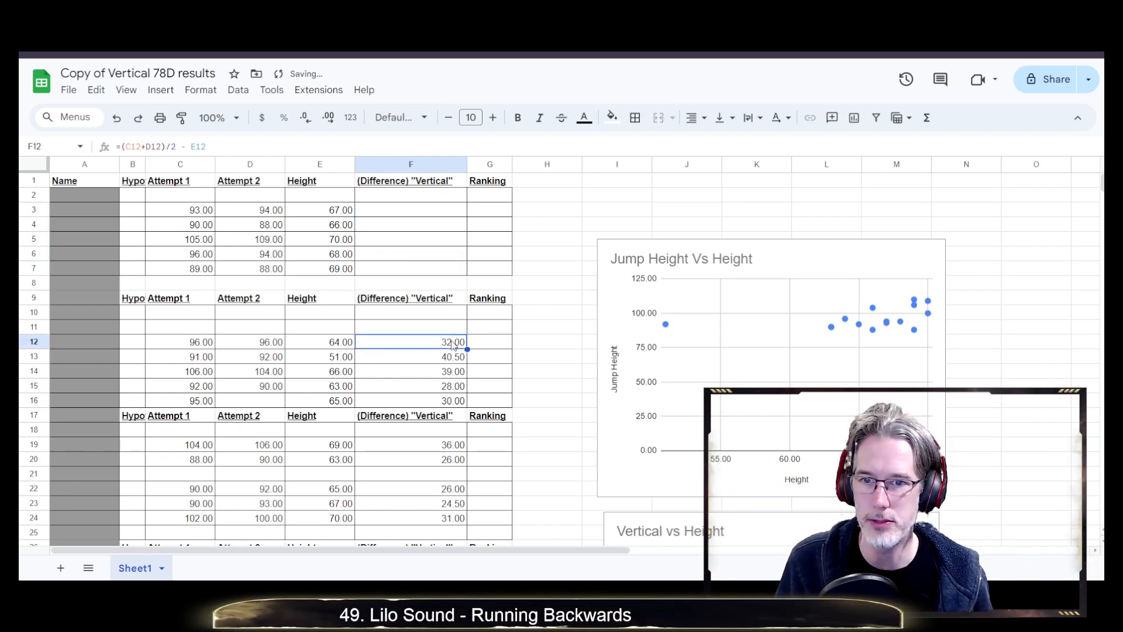
{"action": "scroll", "coordinate": [454, 345], "scroll_direction": "down", "scroll_amount": 2}
{"action": "scroll", "coordinate": [451, 351], "scroll_direction": "up", "scroll_amount": 2}
{"action": "left_click", "coordinate": [431, 385], "text": "shift"}
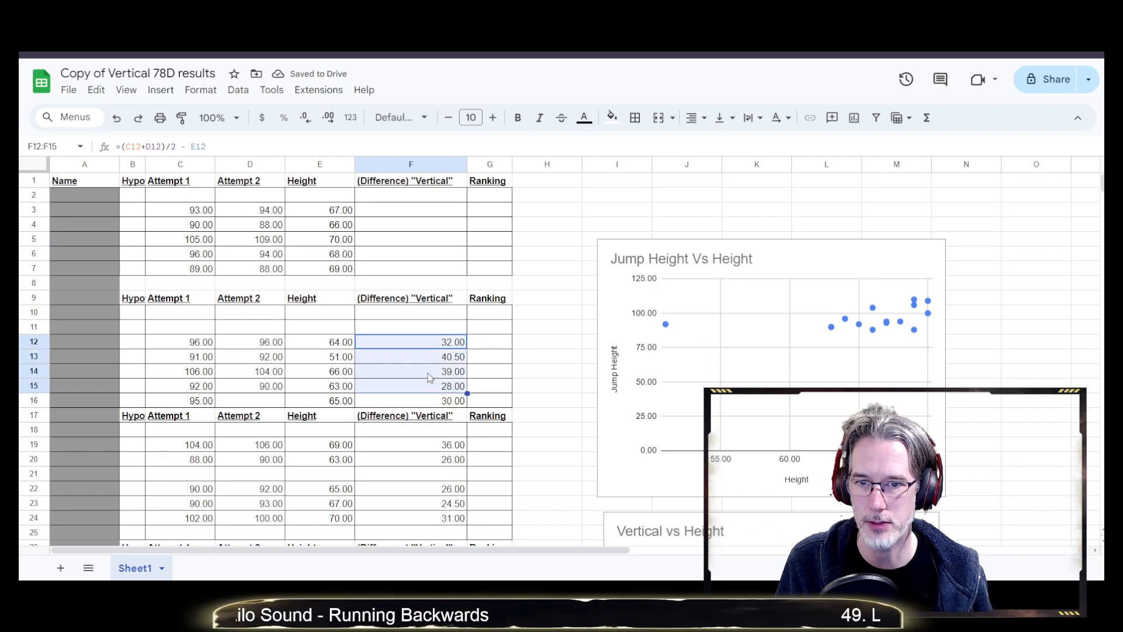
{"action": "key", "text": "shift+Down"}
{"action": "key", "text": "Delete"}
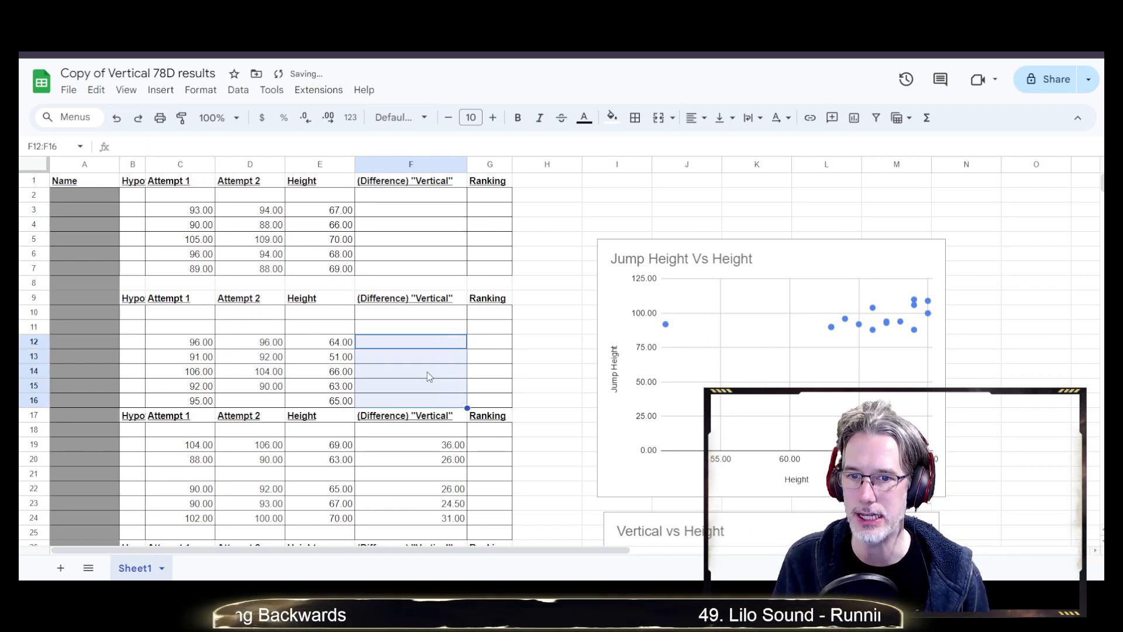
Clear the Vertical values in F19:F24 of the third block
{"action": "left_click_drag", "start_coordinate": [415, 445], "coordinate": [413, 416]}
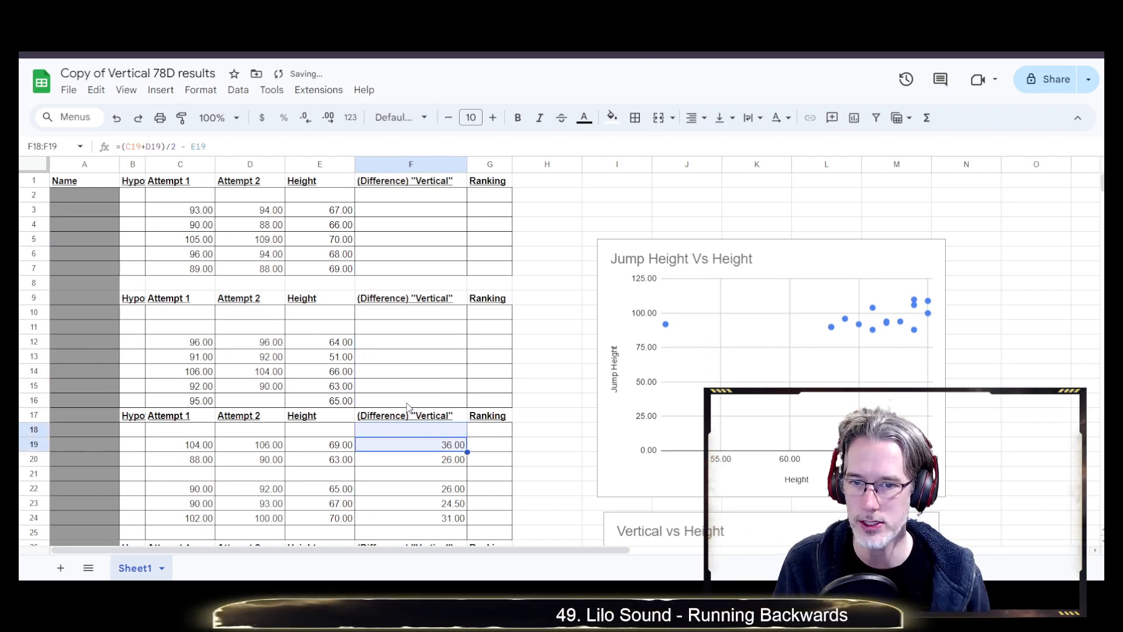
{"action": "key", "text": "shift+Down"}
{"action": "key", "text": "shift+Down"}
{"action": "key", "text": "shift+Down"}
{"action": "key", "text": "shift+Down"}
{"action": "key", "text": "shift+Down"}
{"action": "key", "text": "shift+Down"}
{"action": "key", "text": "shift+Down"}
{"action": "key", "text": "shift+Up"}
{"action": "key", "text": "Delete"}
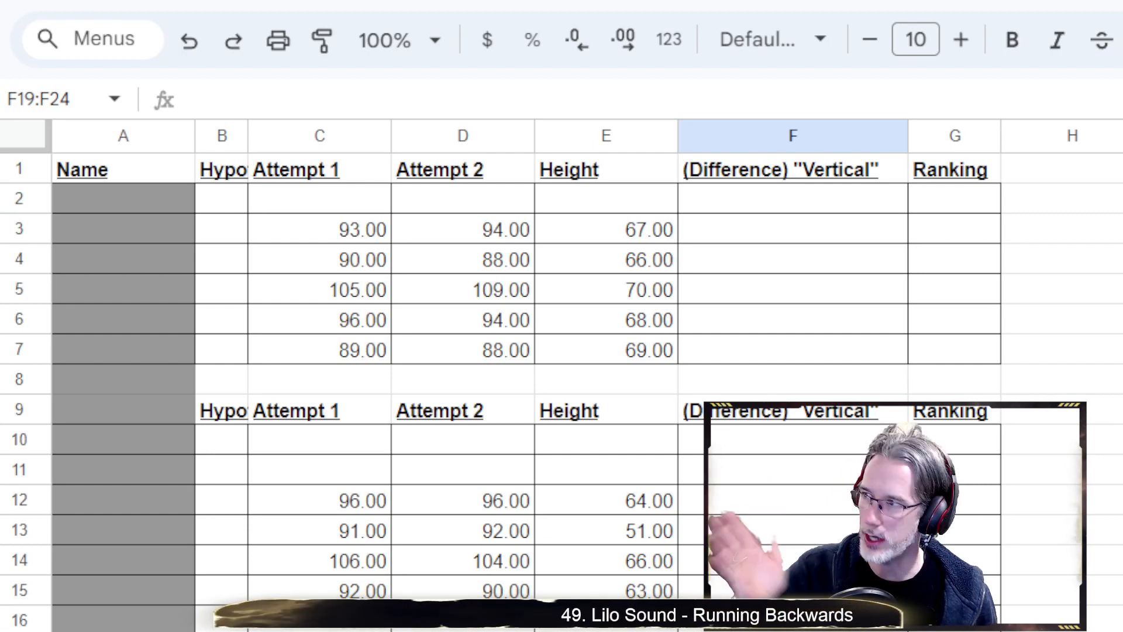
{"action": "left_click", "coordinate": [333, 228]}
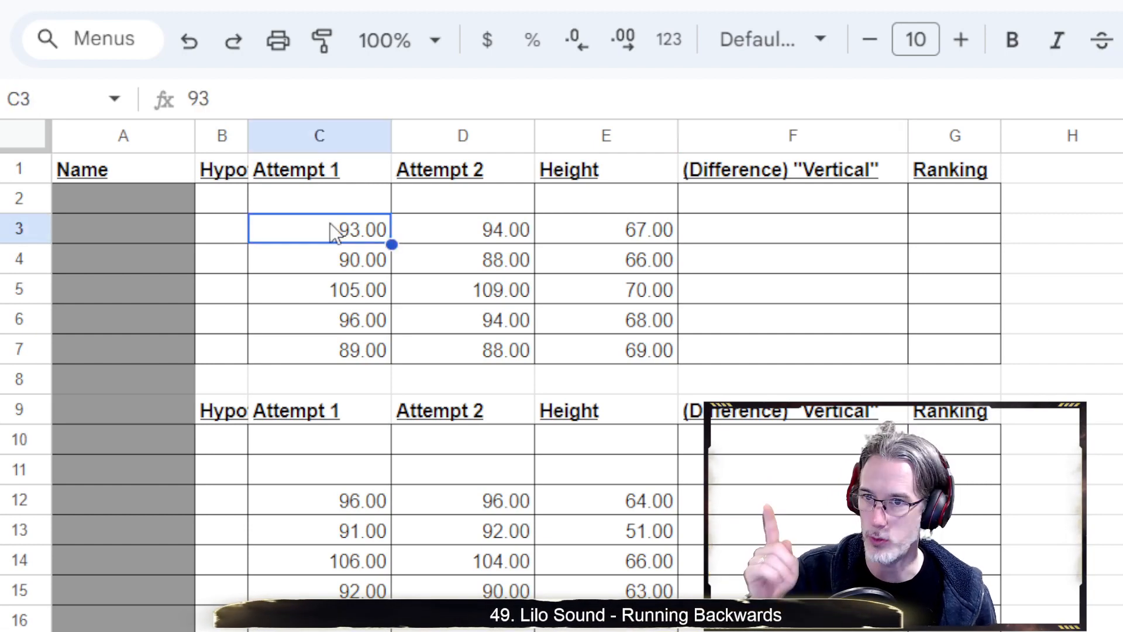
{"action": "left_click", "coordinate": [512, 237]}
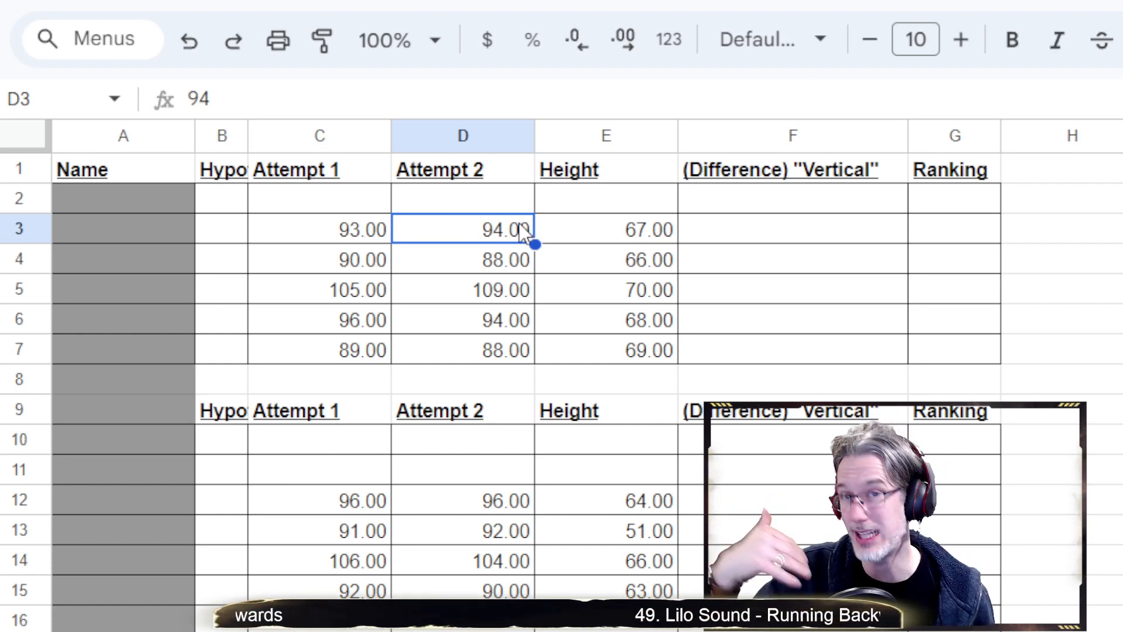
{"action": "left_click", "coordinate": [612, 233]}
{"action": "left_click", "coordinate": [816, 230]}
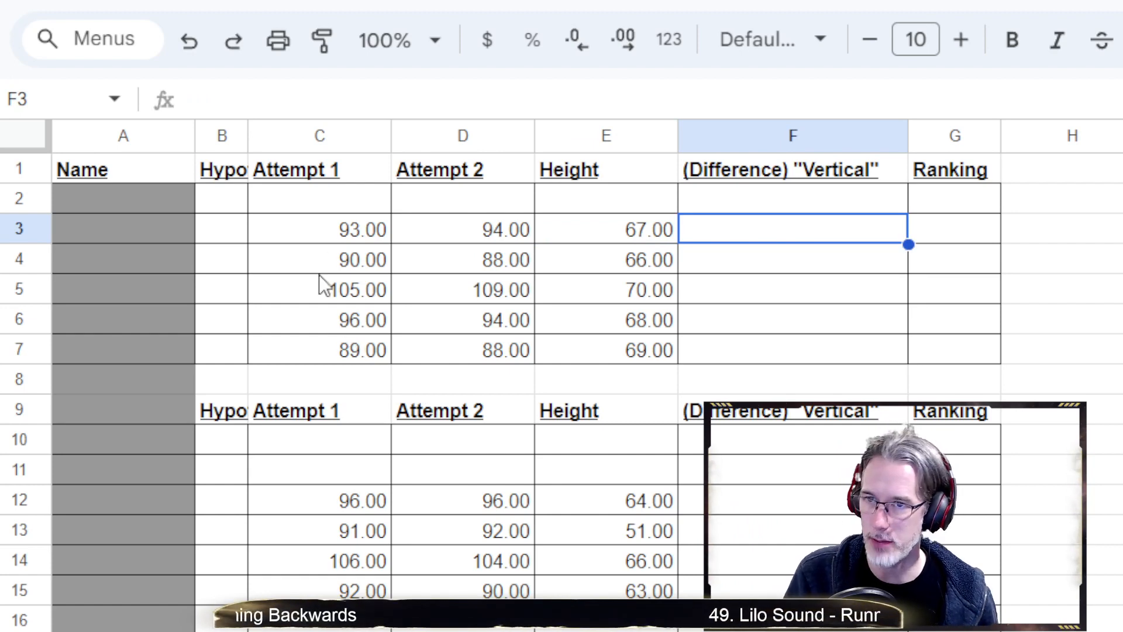
{"action": "left_click", "coordinate": [339, 135]}
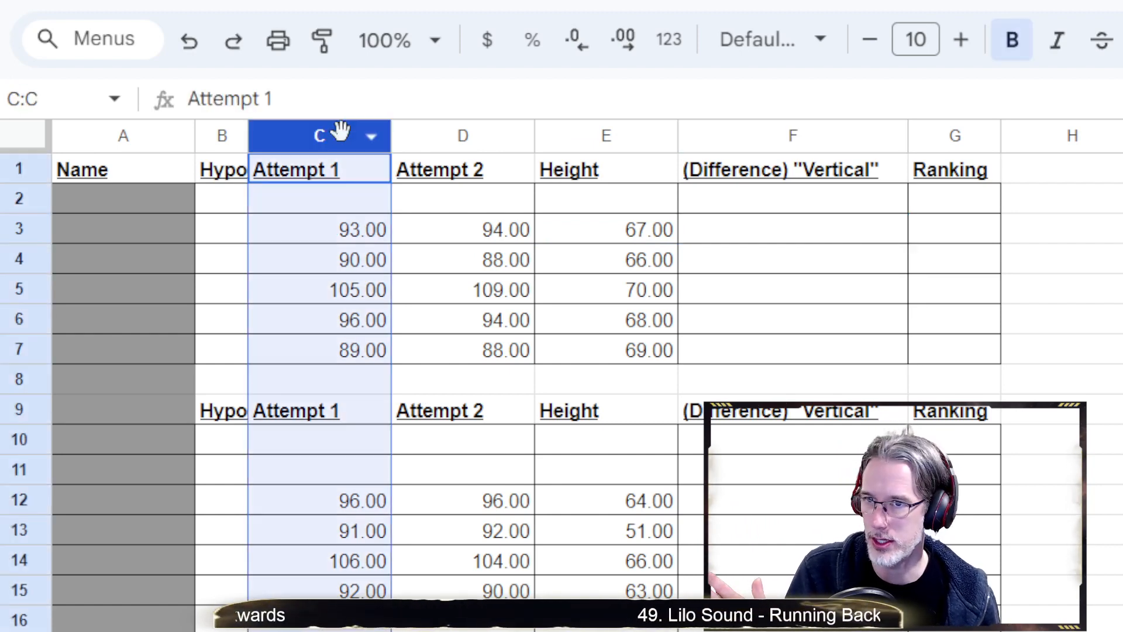
{"action": "left_click", "coordinate": [350, 6]}
{"action": "mouse_move", "coordinate": [436, 5]}
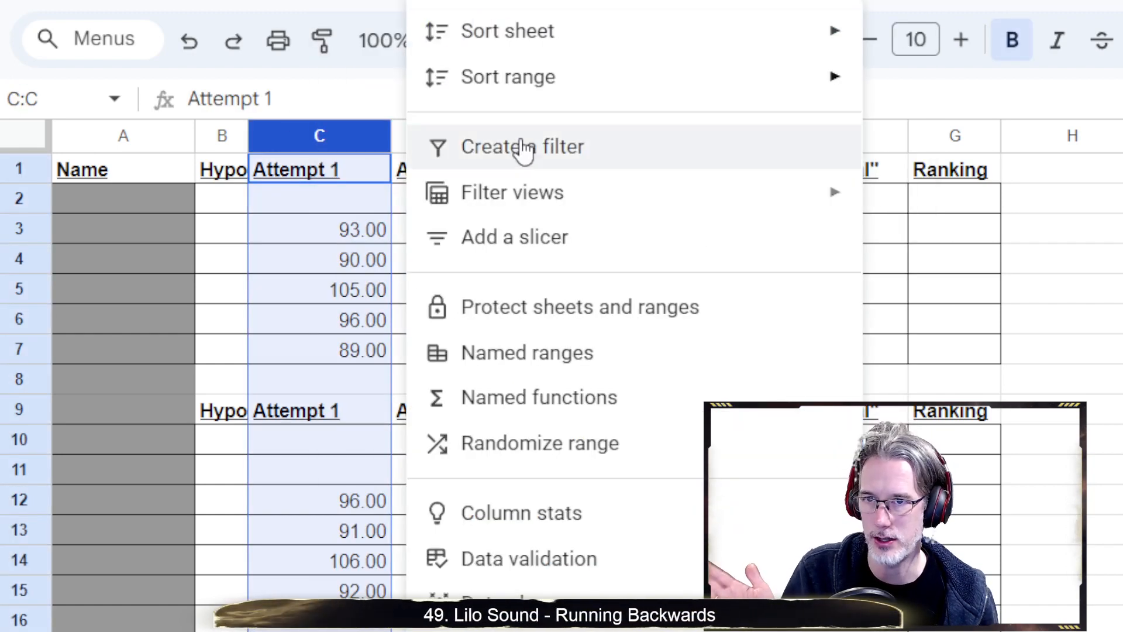
{"action": "mouse_move", "coordinate": [534, 42]}
{"action": "left_click", "coordinate": [962, 52]}
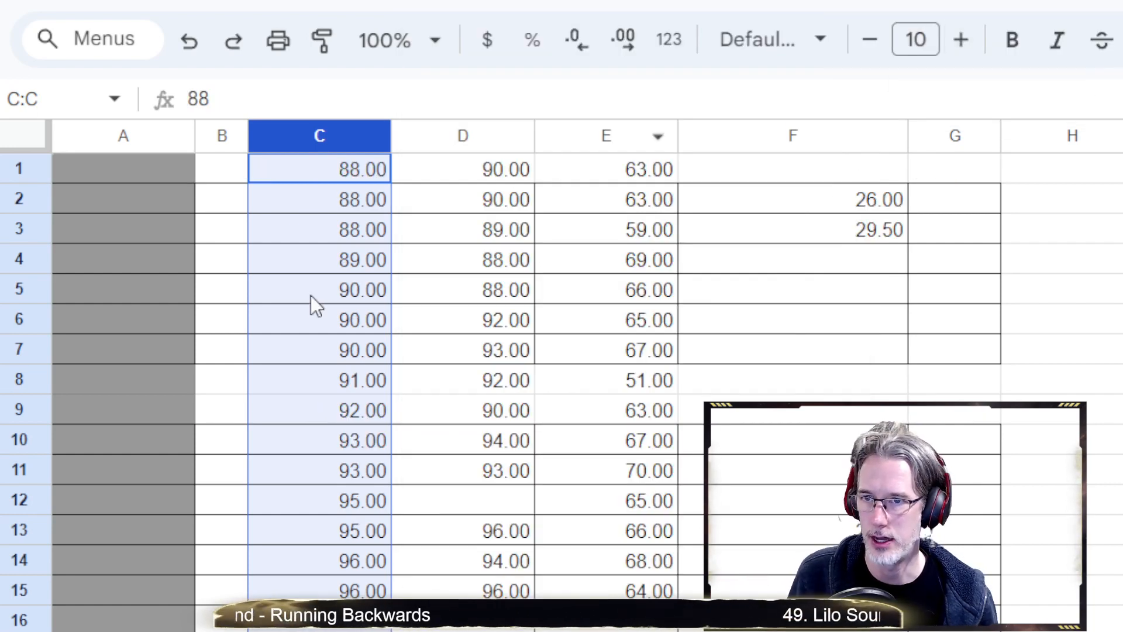
{"action": "scroll", "coordinate": [421, 468], "scroll_direction": "down", "scroll_amount": 4}
{"action": "scroll", "coordinate": [431, 521], "scroll_direction": "up", "scroll_amount": 4}
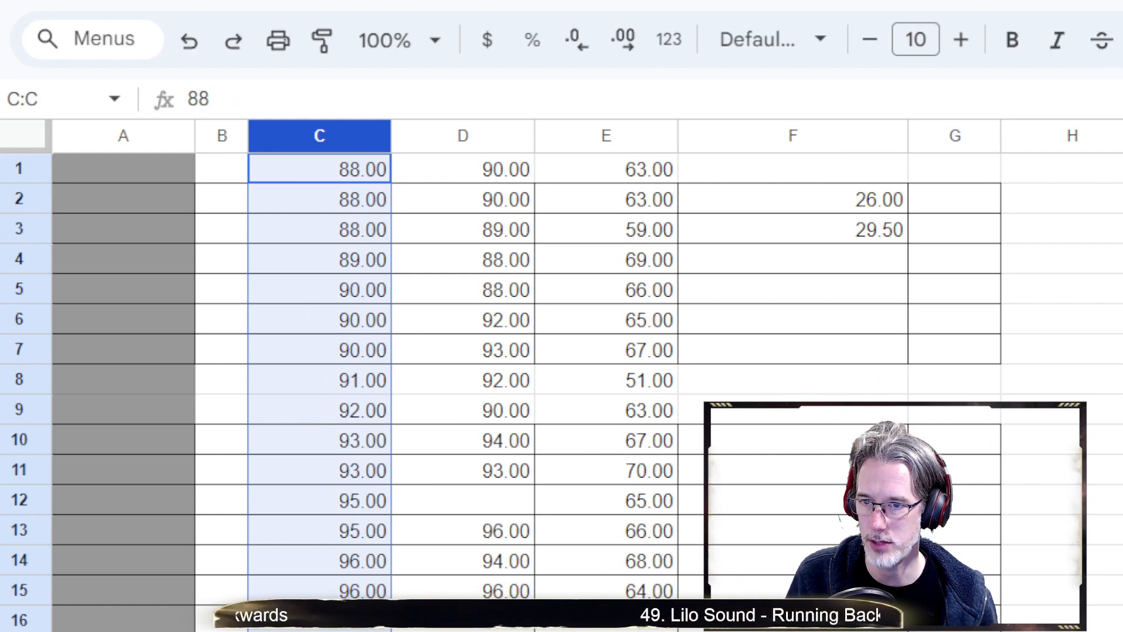
{"action": "left_click", "coordinate": [345, 631]}
{"action": "left_click", "coordinate": [319, 135]}
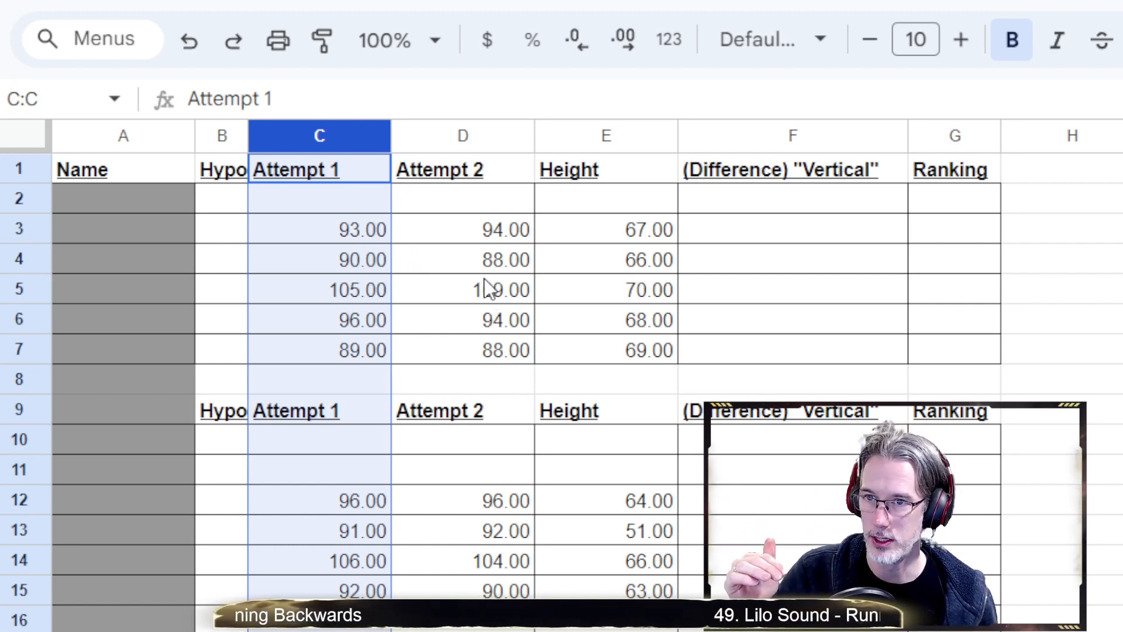
{"action": "left_click", "coordinate": [734, 232]}
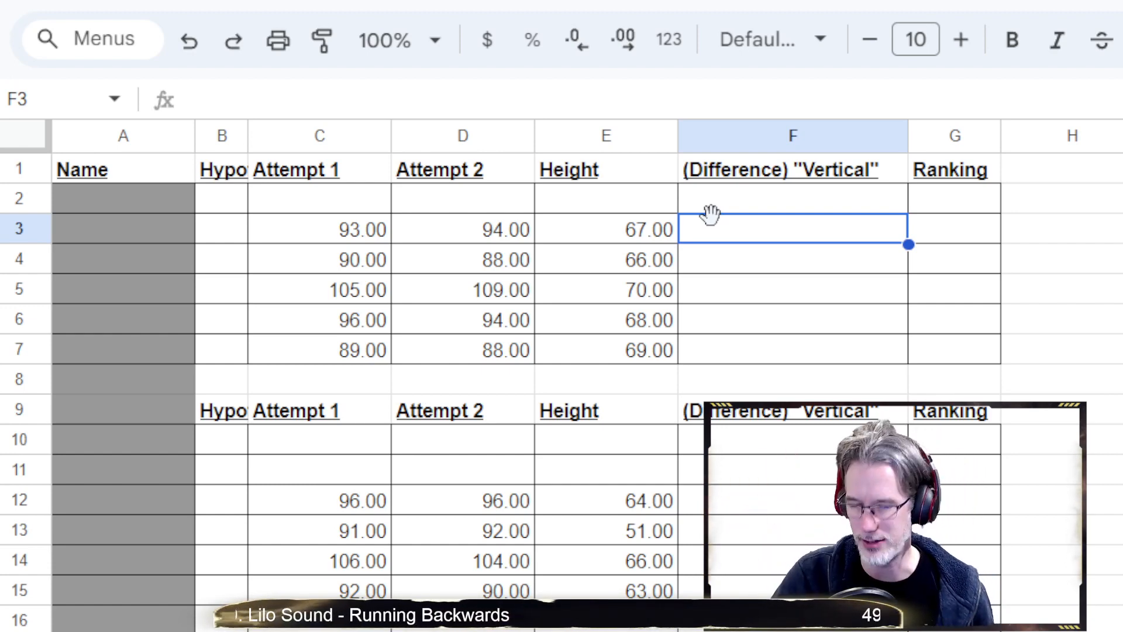
{"action": "left_click", "coordinate": [280, 99]}
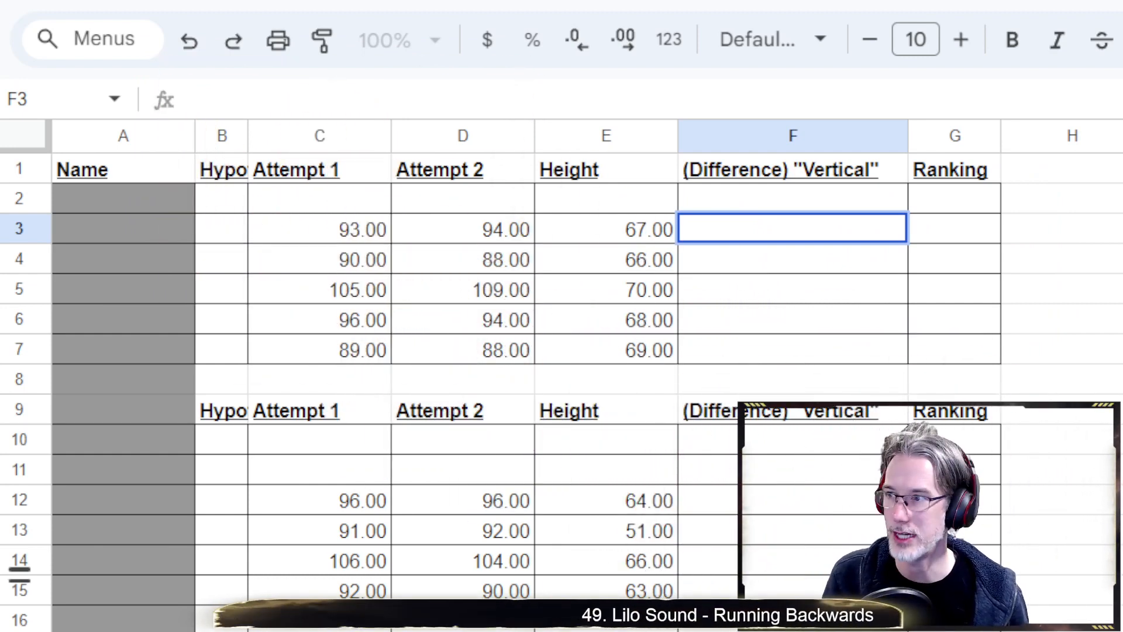
{"action": "left_click", "coordinate": [361, 106]}
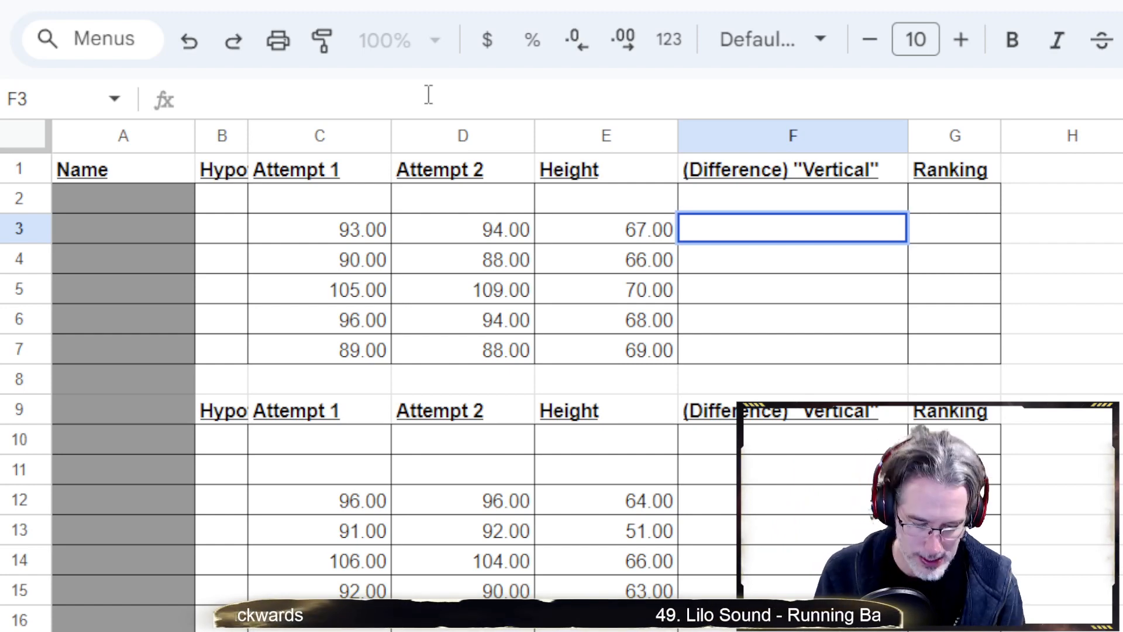
Rewrite F3's draft formula as =(93+94)/2 so the two attempts are averaged
{"action": "type", "text": "="}
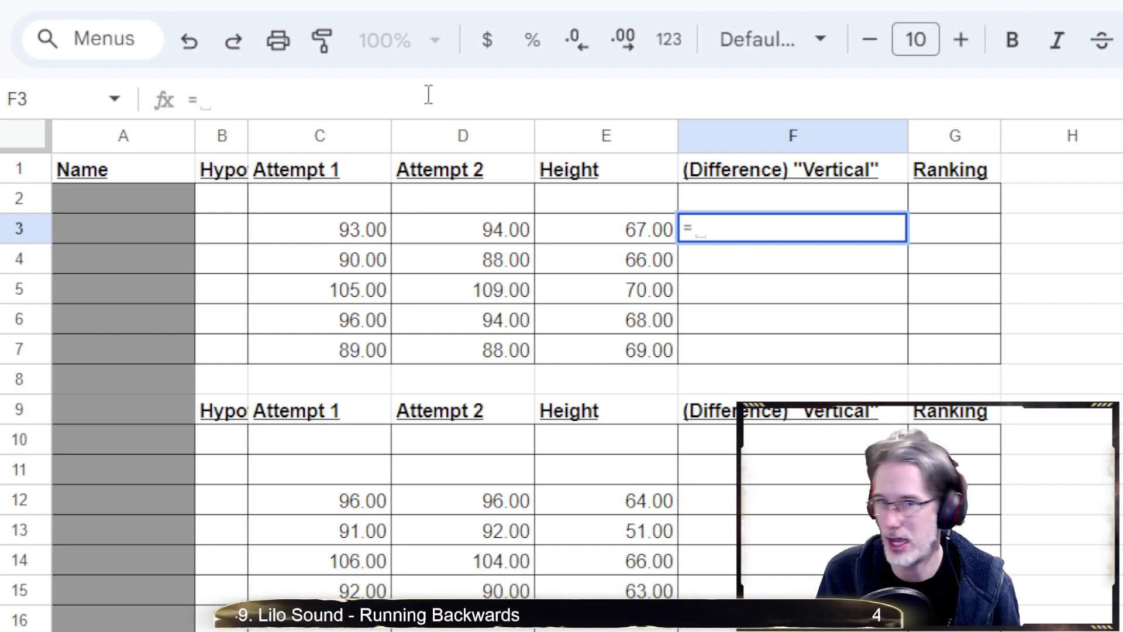
{"action": "type", "text": " 93+"}
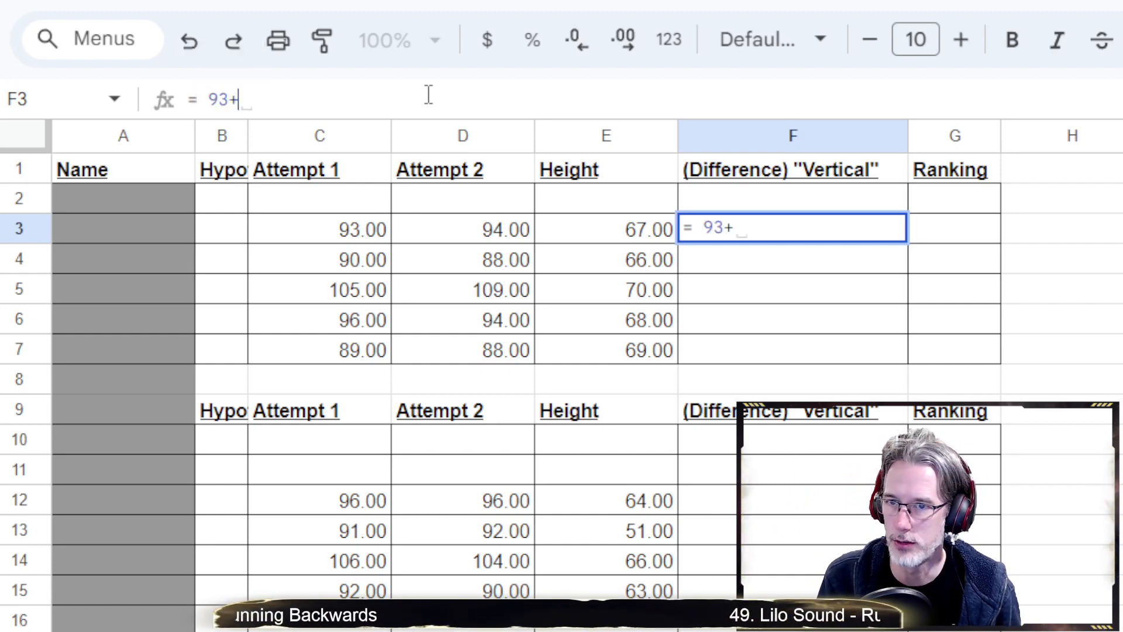
{"action": "type", "text": "94"}
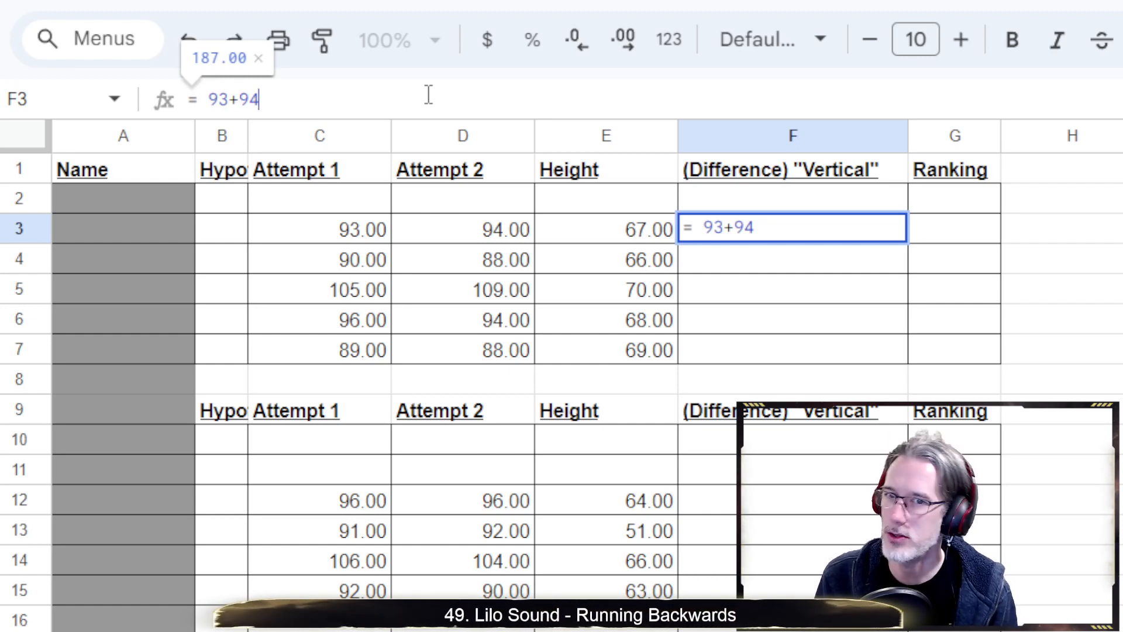
{"action": "type", "text": "/2"}
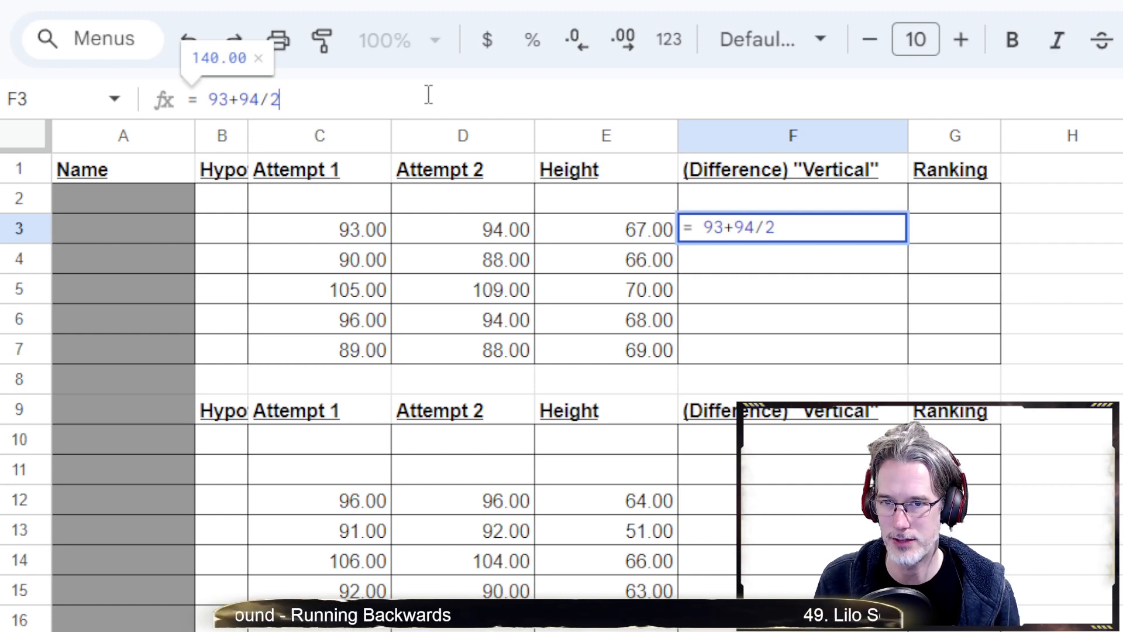
{"action": "key", "text": "BackSpace"}
{"action": "key", "text": "BackSpace"}
{"action": "type", "text": ")"}
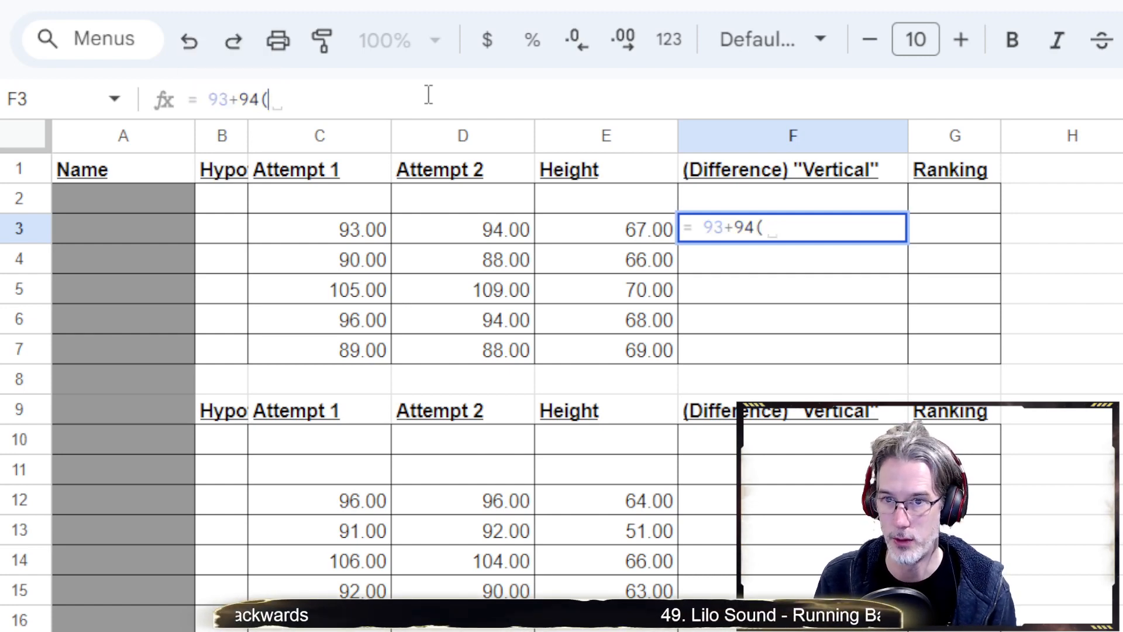
{"action": "key", "text": "Left"}
{"action": "key", "text": "Left"}
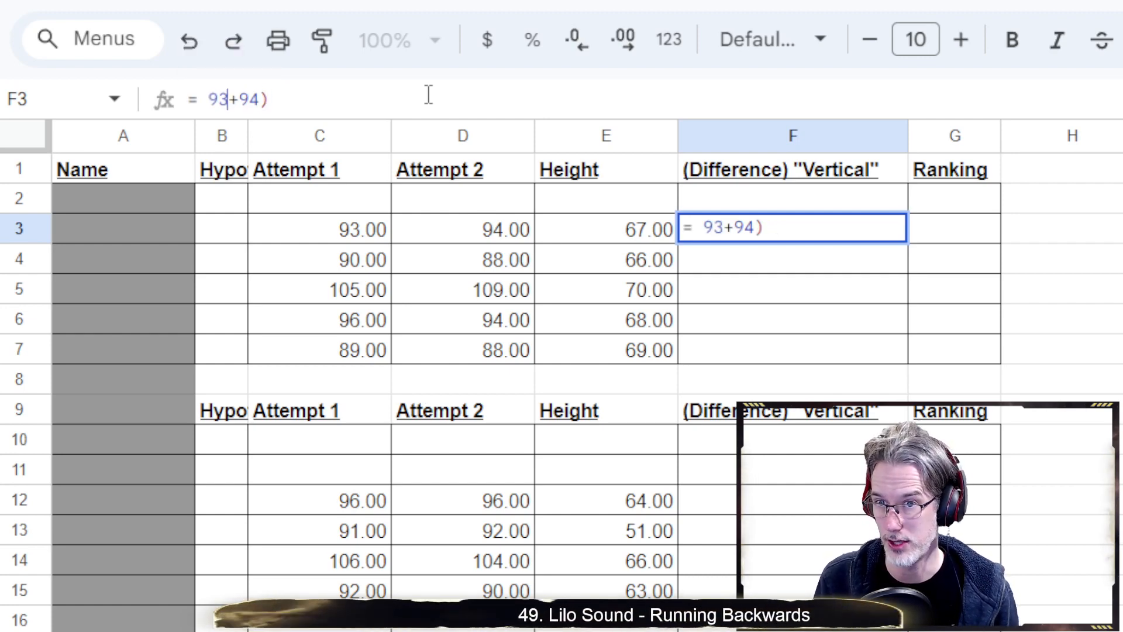
{"action": "key", "text": "Left"}
{"action": "type", "text": "("}
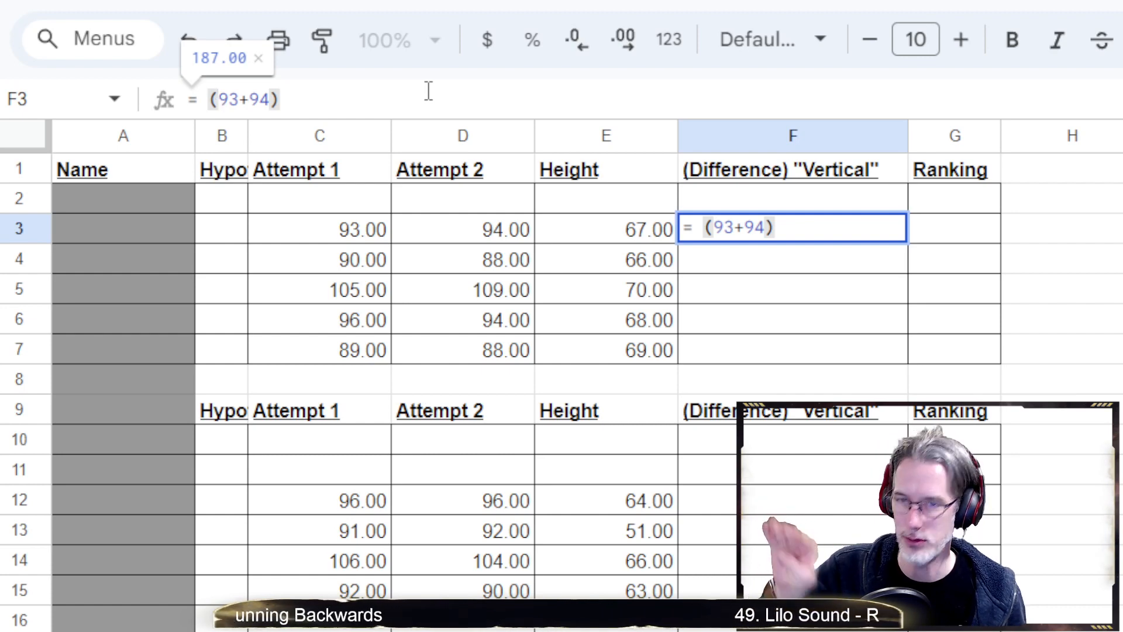
{"action": "key", "text": "End"}
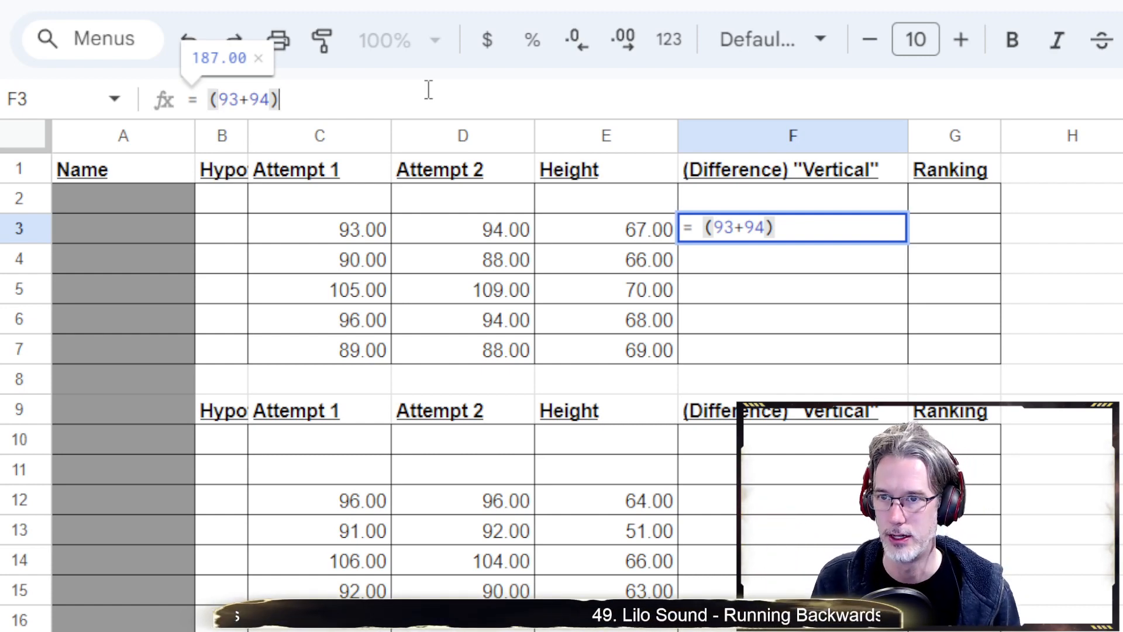
{"action": "type", "text": "/2"}
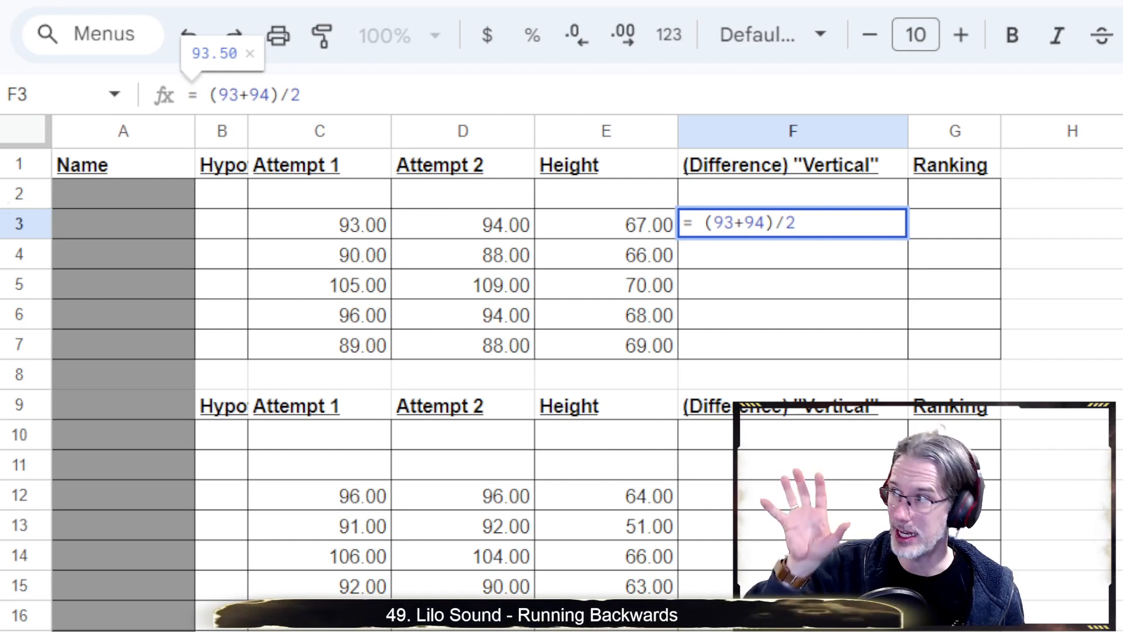
Remove the hard-coded 93 and 94 from F3's draft formula, leaving only '= ('
{"action": "left_click", "coordinate": [809, 227]}
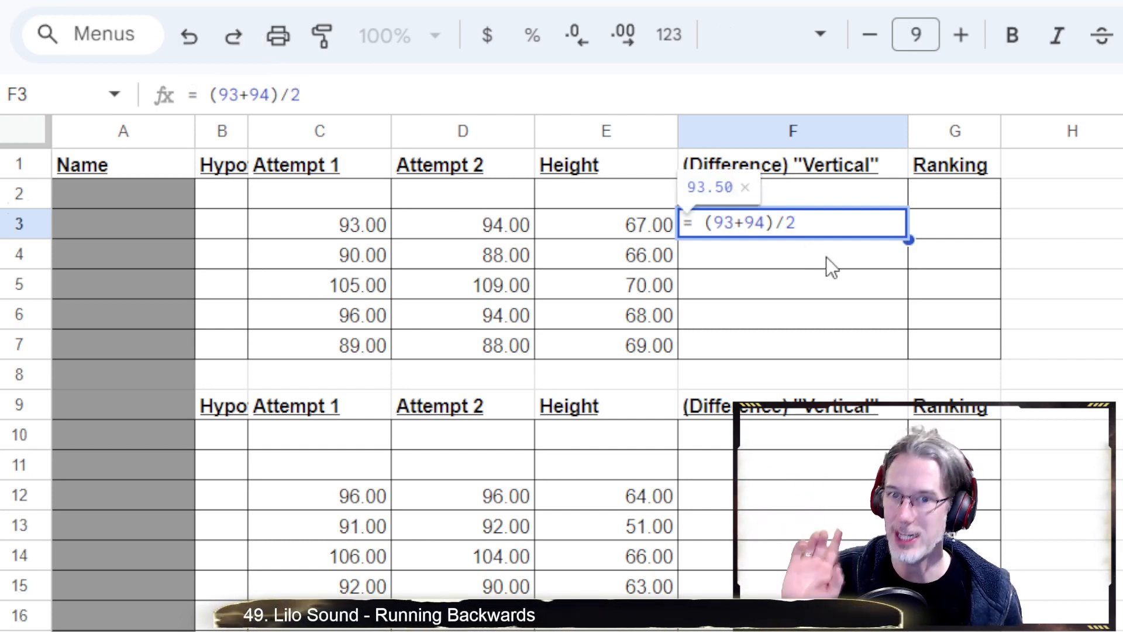
{"action": "key", "text": "Left"}
{"action": "key", "text": "Left"}
{"action": "key", "text": "Left"}
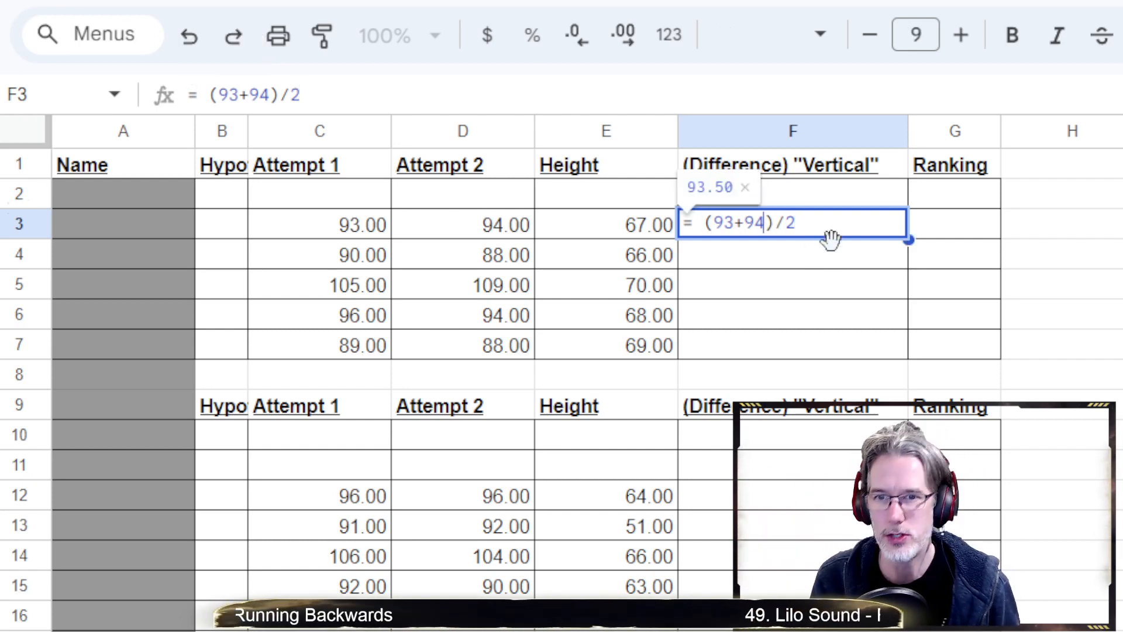
{"action": "key", "text": "shift+Left"}
{"action": "key", "text": "shift+Left"}
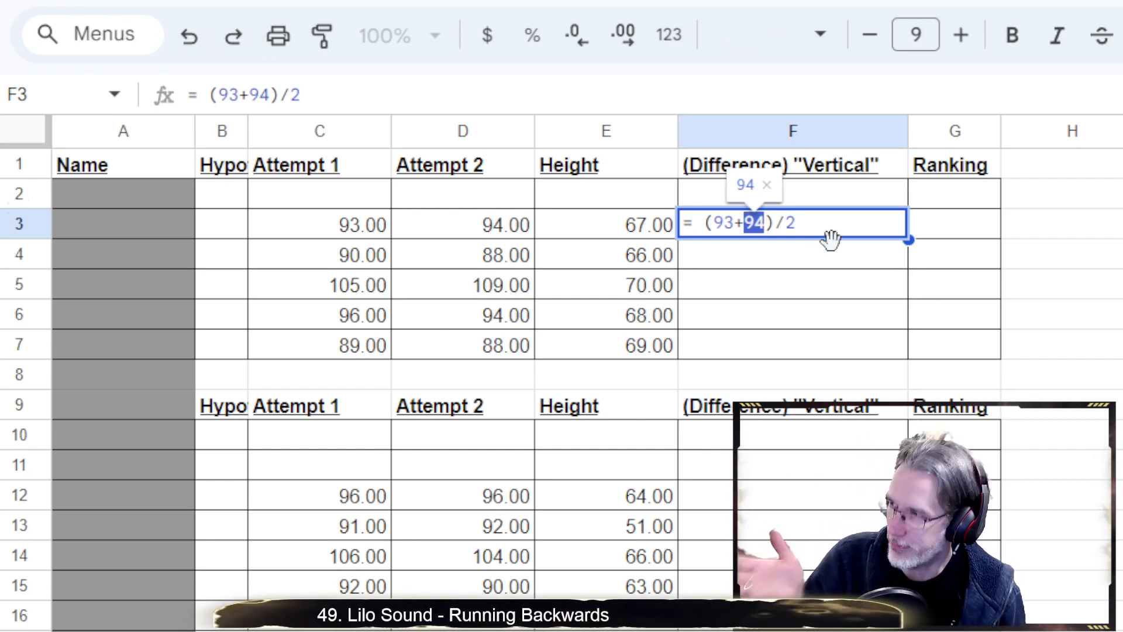
{"action": "key", "text": "BackSpace"}
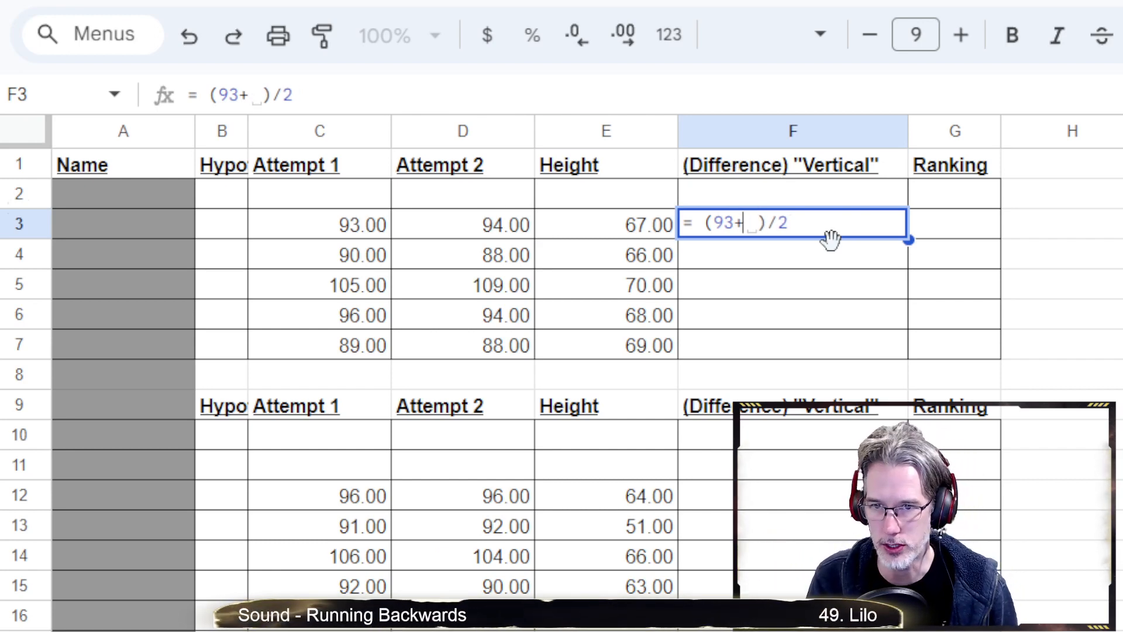
{"action": "key", "text": "Left"}
{"action": "key", "text": "Left"}
{"action": "key", "text": "Left"}
{"action": "key", "text": "Right"}
{"action": "key", "text": "Right"}
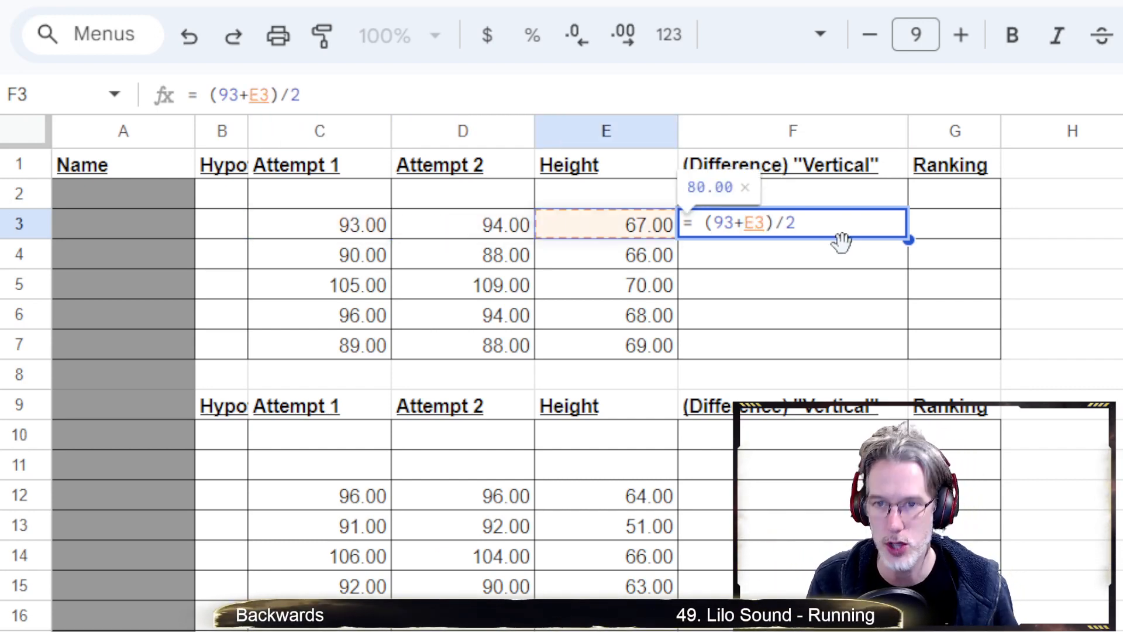
{"action": "left_click", "coordinate": [828, 225]}
{"action": "key", "text": "BackSpace"}
{"action": "key", "text": "BackSpace"}
{"action": "key", "text": "BackSpace"}
{"action": "key", "text": "BackSpace"}
{"action": "key", "text": "BackSpace"}
{"action": "key", "text": "BackSpace"}
{"action": "key", "text": "BackSpace"}
{"action": "key", "text": "BackSpace"}
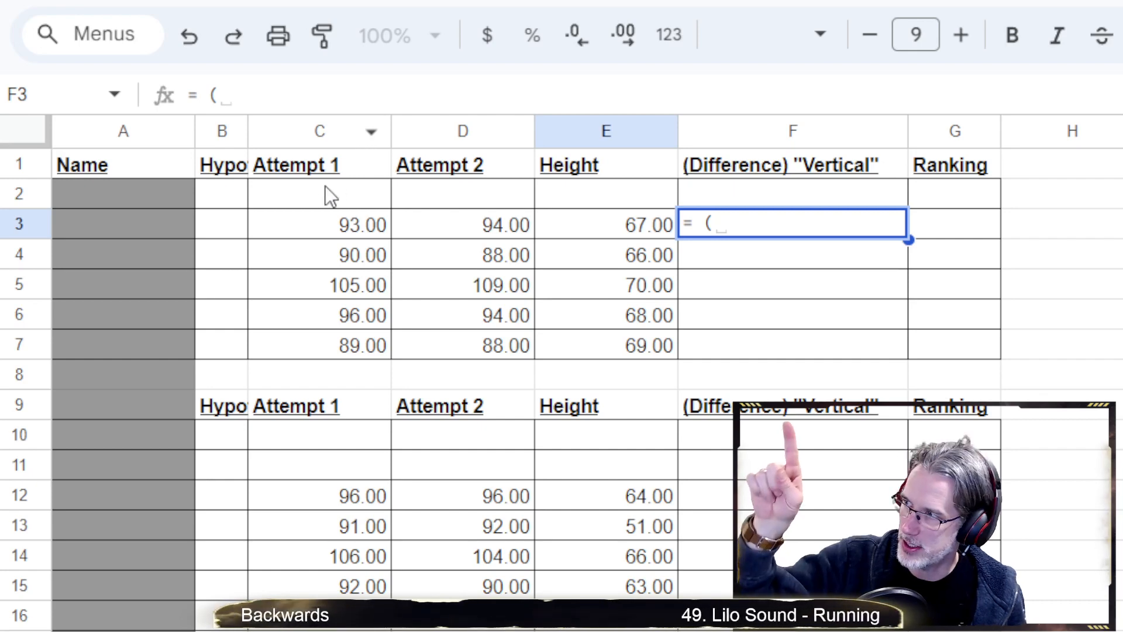
Complete F3 as =(C3+D3)/2-E3 using cell references and enter it, giving 26.50
{"action": "left_click", "coordinate": [351, 229]}
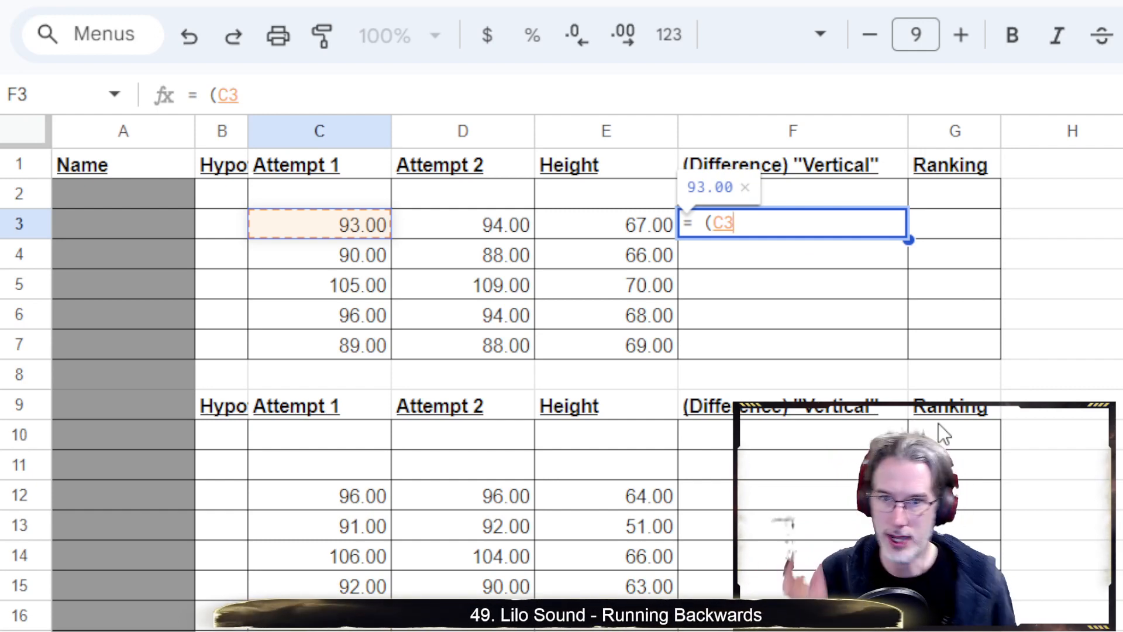
{"action": "type", "text": "+"}
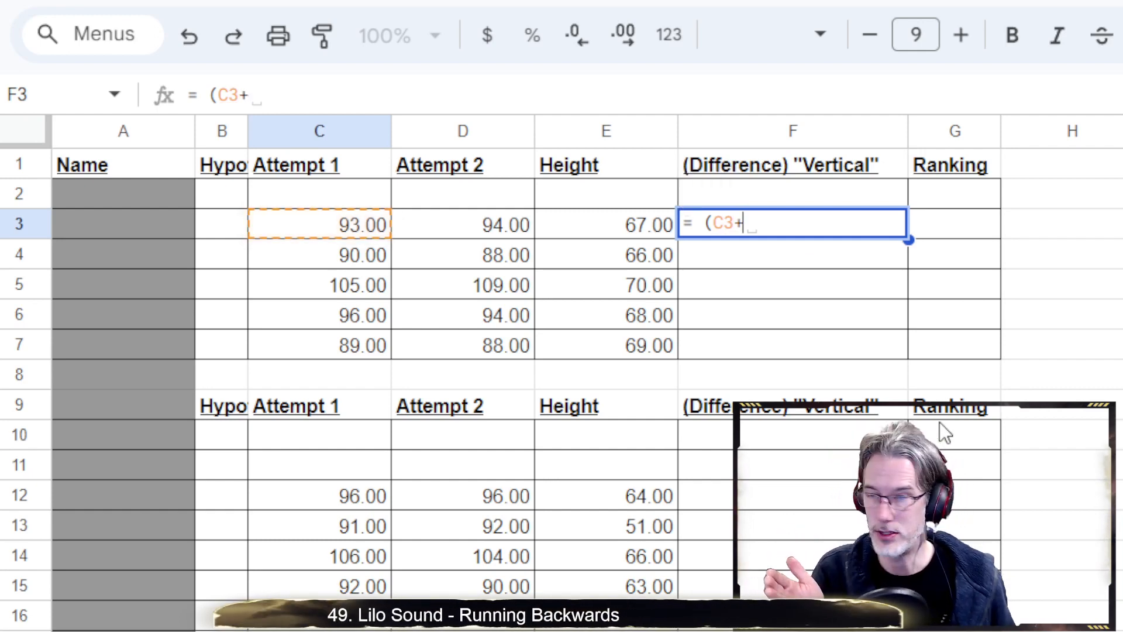
{"action": "left_click", "coordinate": [488, 231]}
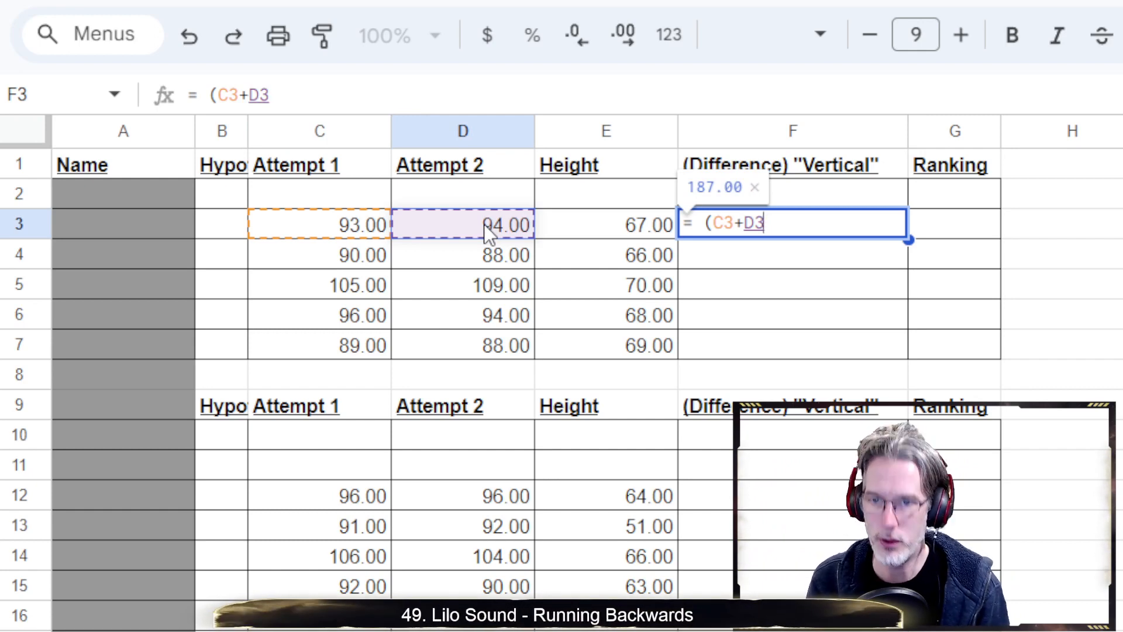
{"action": "type", "text": ")"}
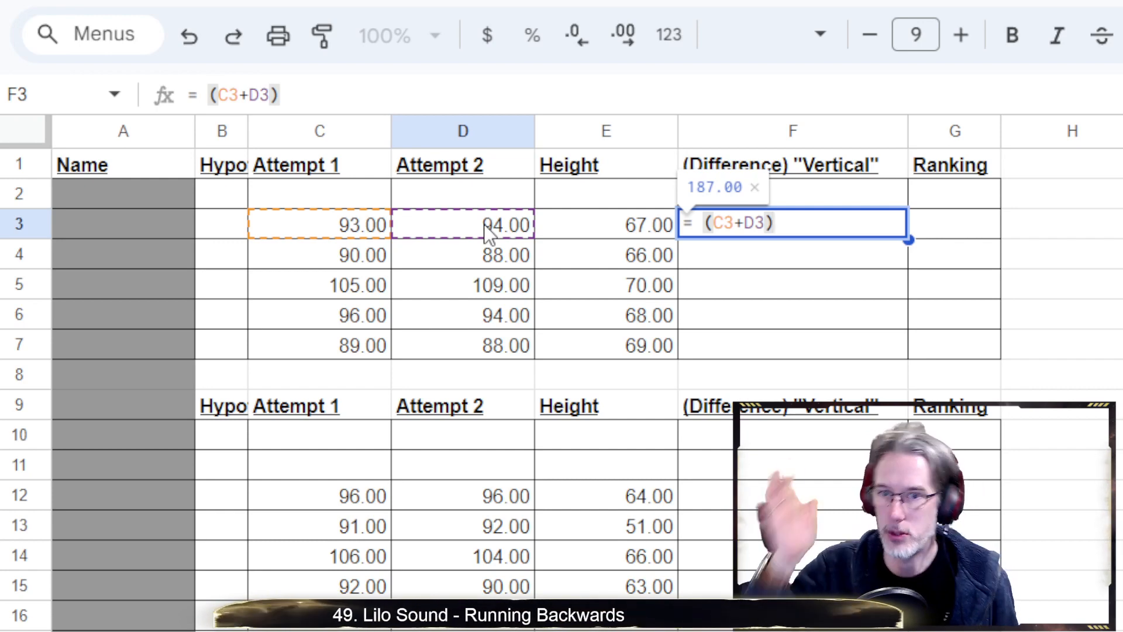
{"action": "type", "text": "/"}
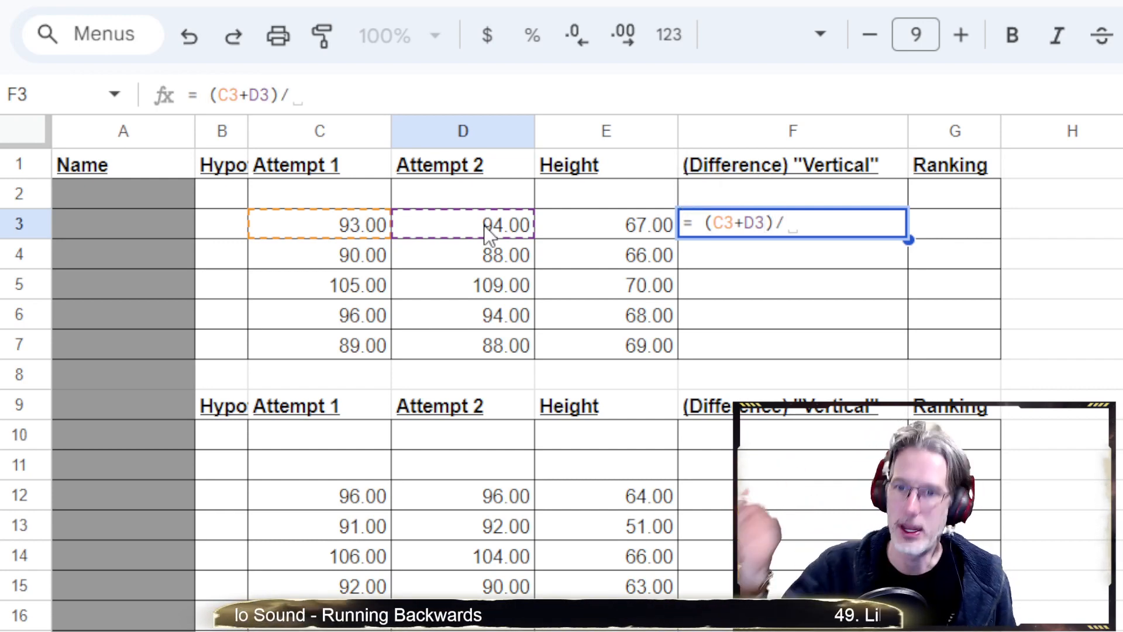
{"action": "type", "text": "2"}
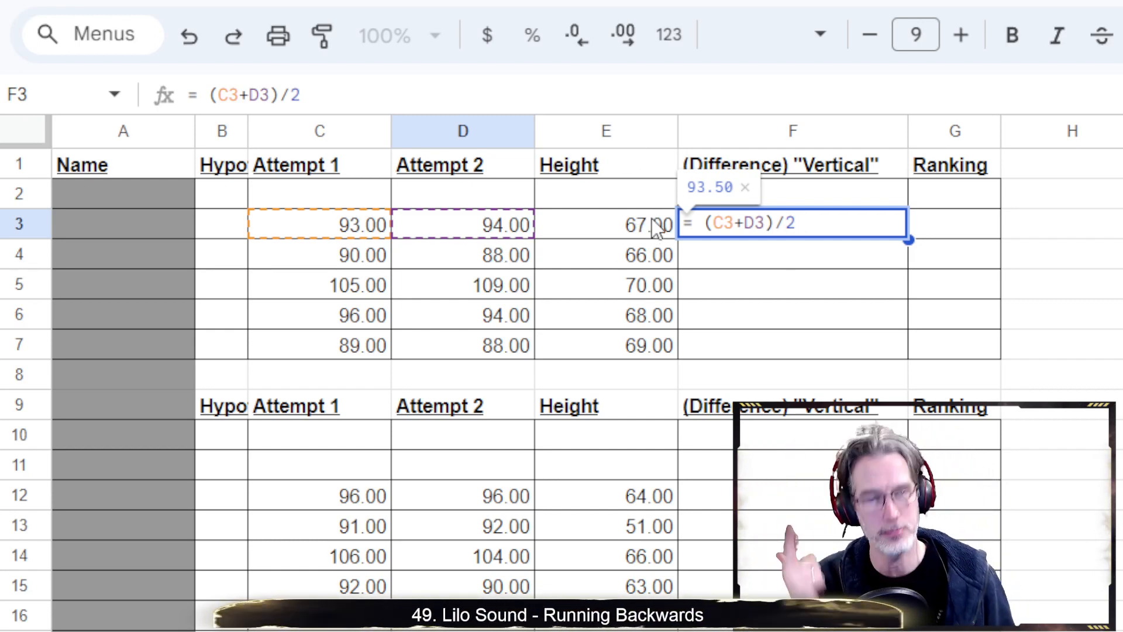
{"action": "type", "text": "-"}
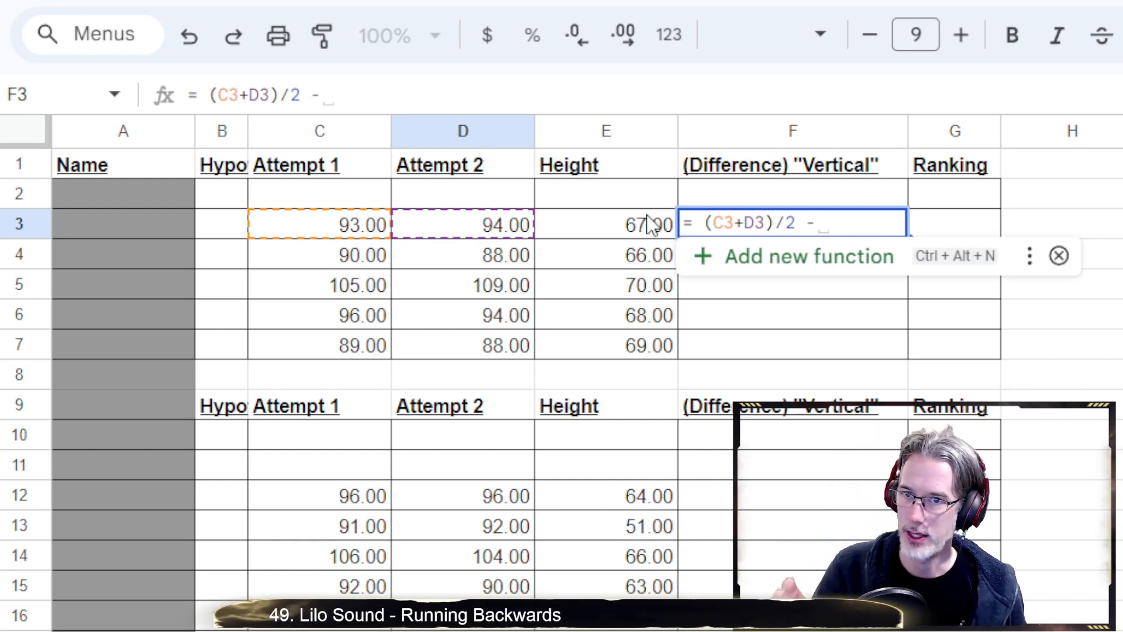
{"action": "left_click", "coordinate": [642, 228]}
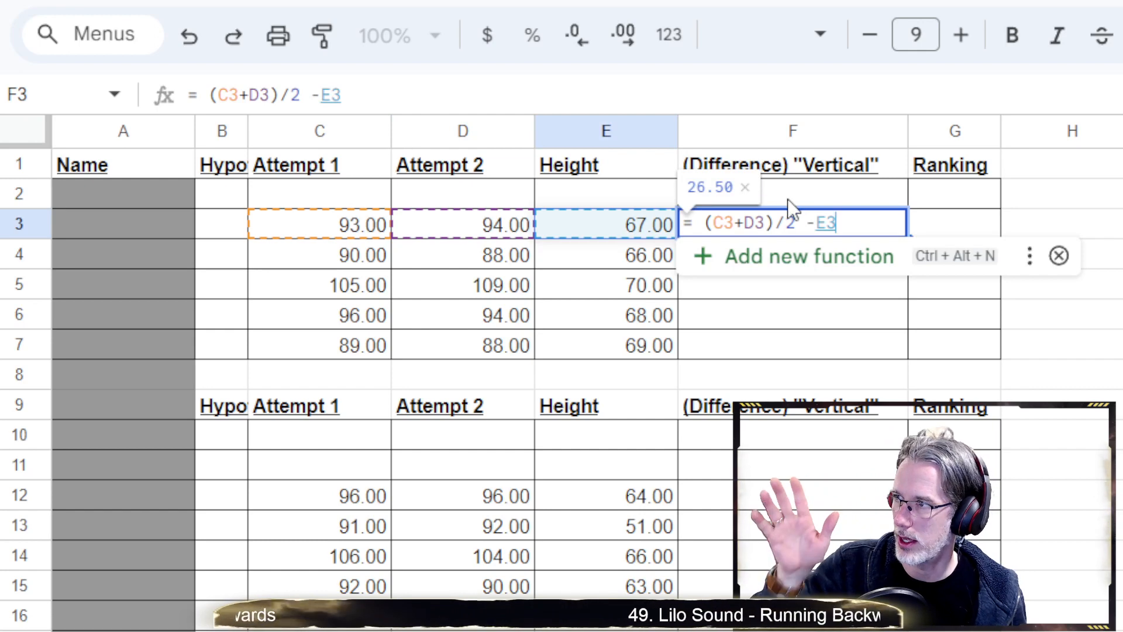
{"action": "key", "text": "Return"}
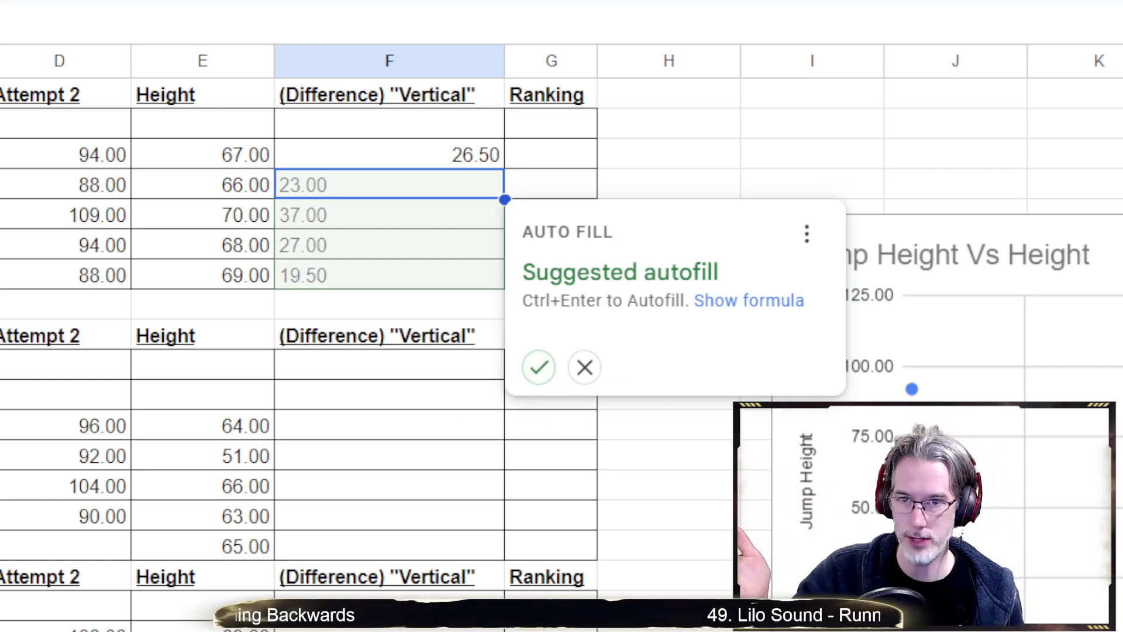
{"action": "left_click", "coordinate": [542, 368]}
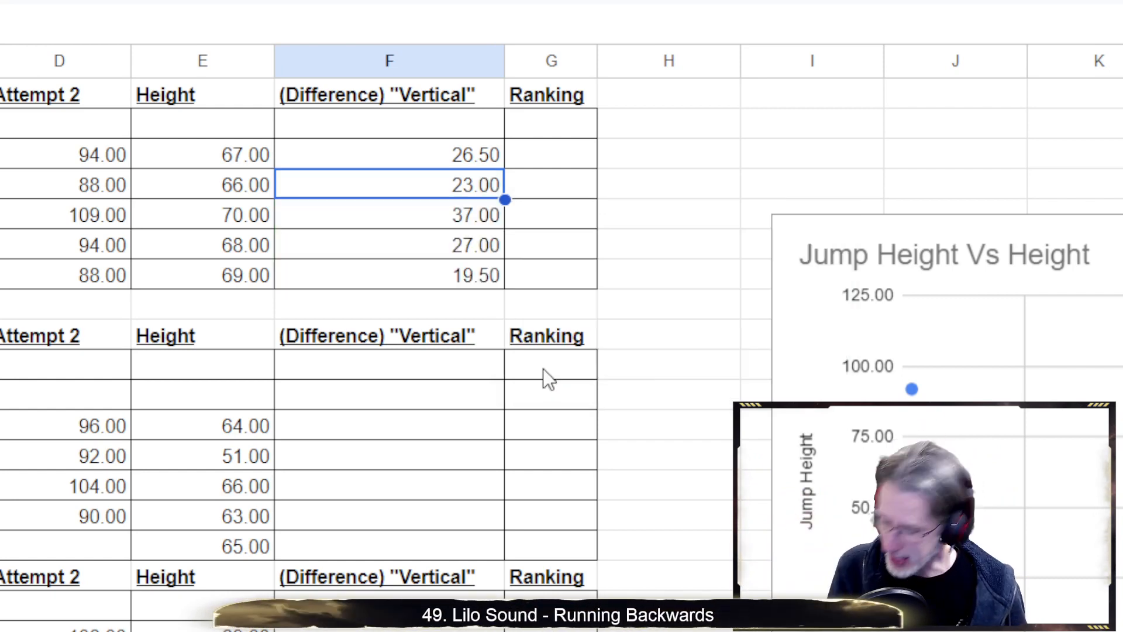
{"action": "key", "text": "ctrl+z"}
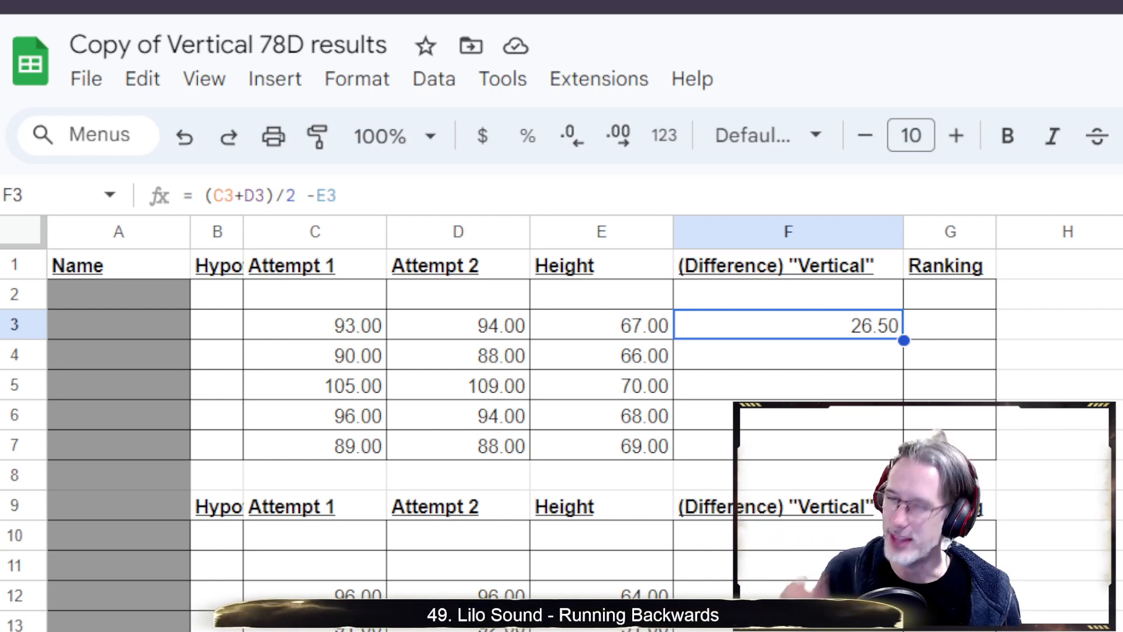
Copy F3's difference formula and paste it into F4 through F7
{"action": "left_click", "coordinate": [817, 360]}
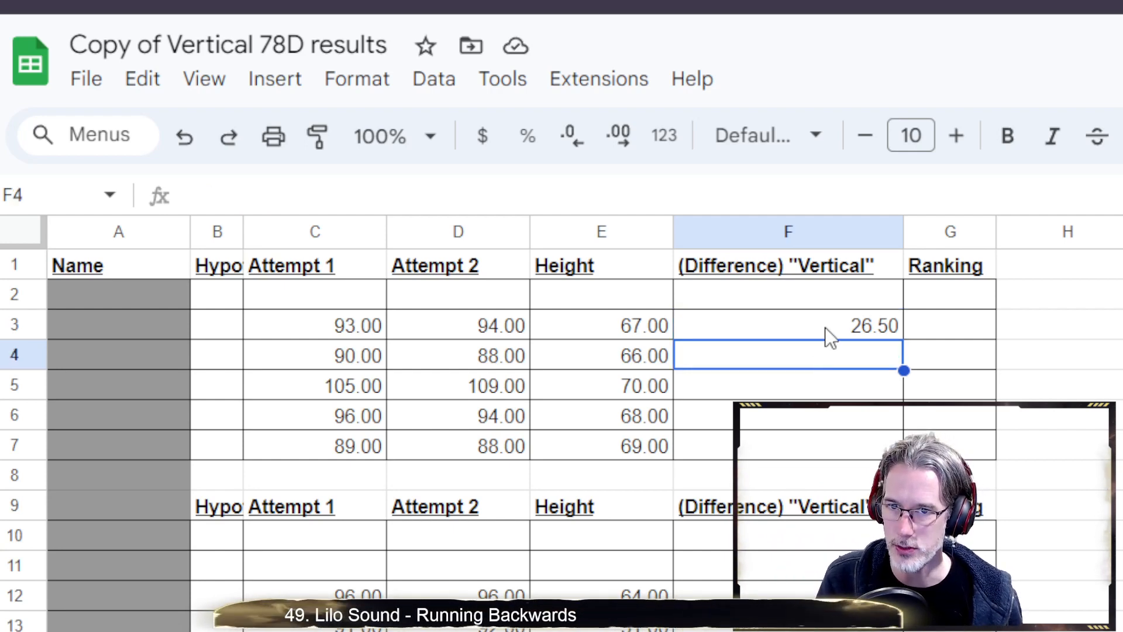
{"action": "left_click", "coordinate": [827, 327]}
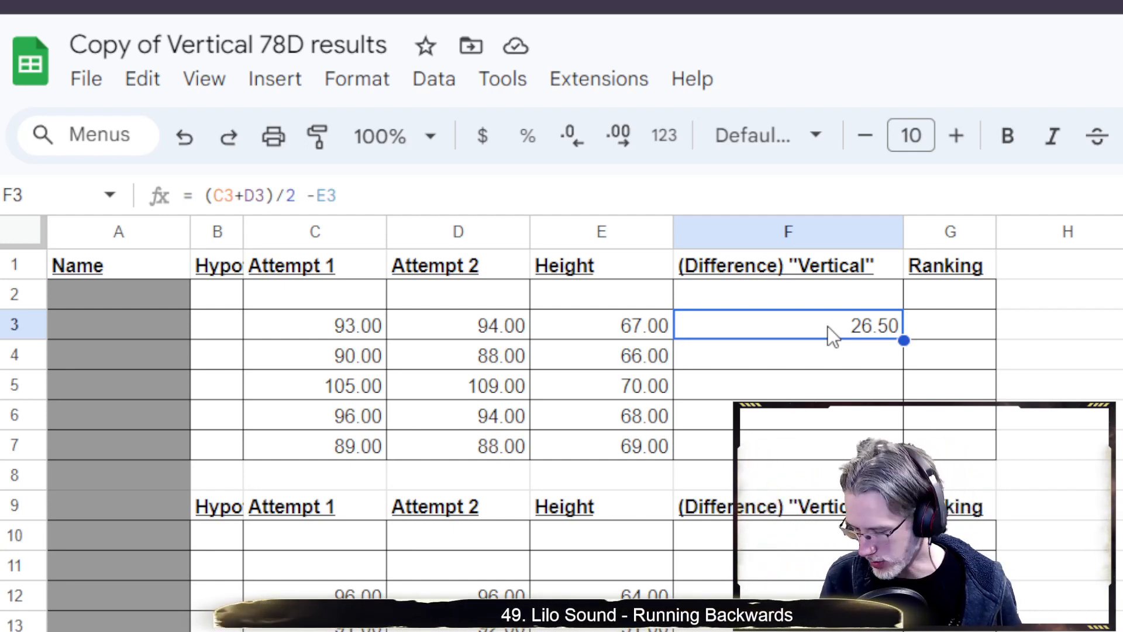
{"action": "key", "text": "ctrl+c"}
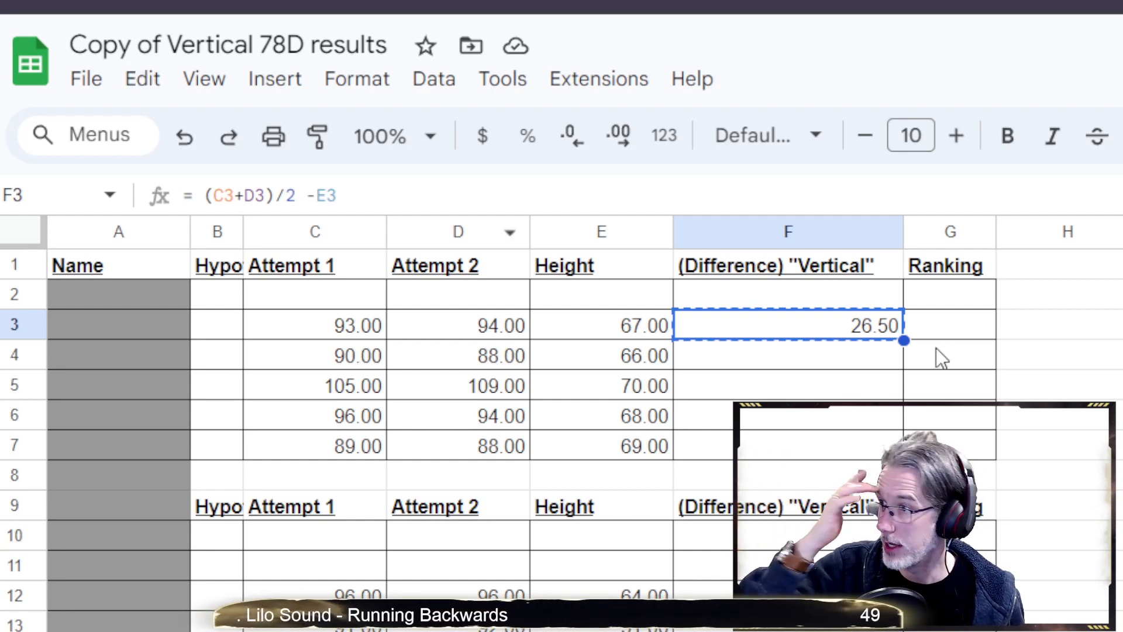
{"action": "left_click", "coordinate": [834, 363]}
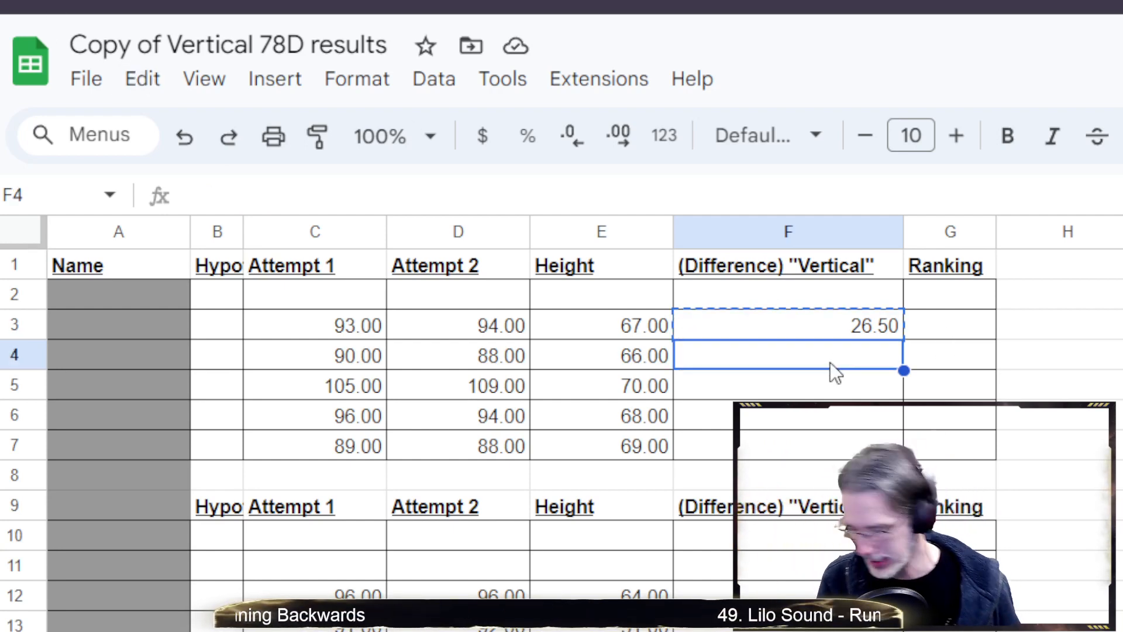
{"action": "key", "text": "ctrl+v"}
{"action": "double_click", "coordinate": [830, 363]}
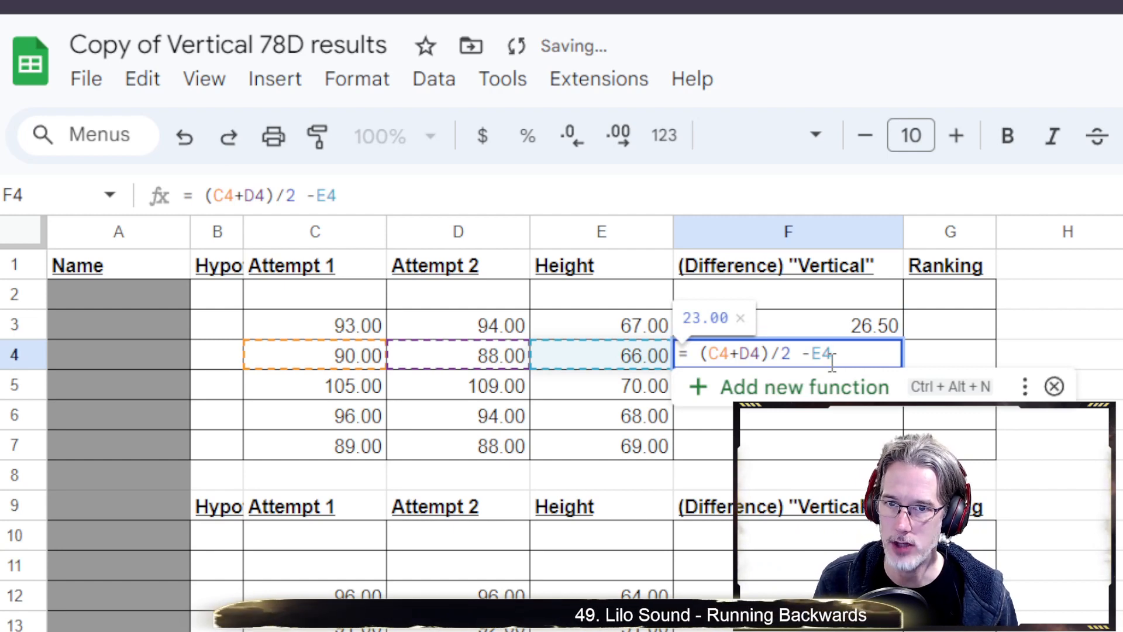
{"action": "key", "text": "Return"}
{"action": "key", "text": "ctrl+v"}
{"action": "key", "text": "Down"}
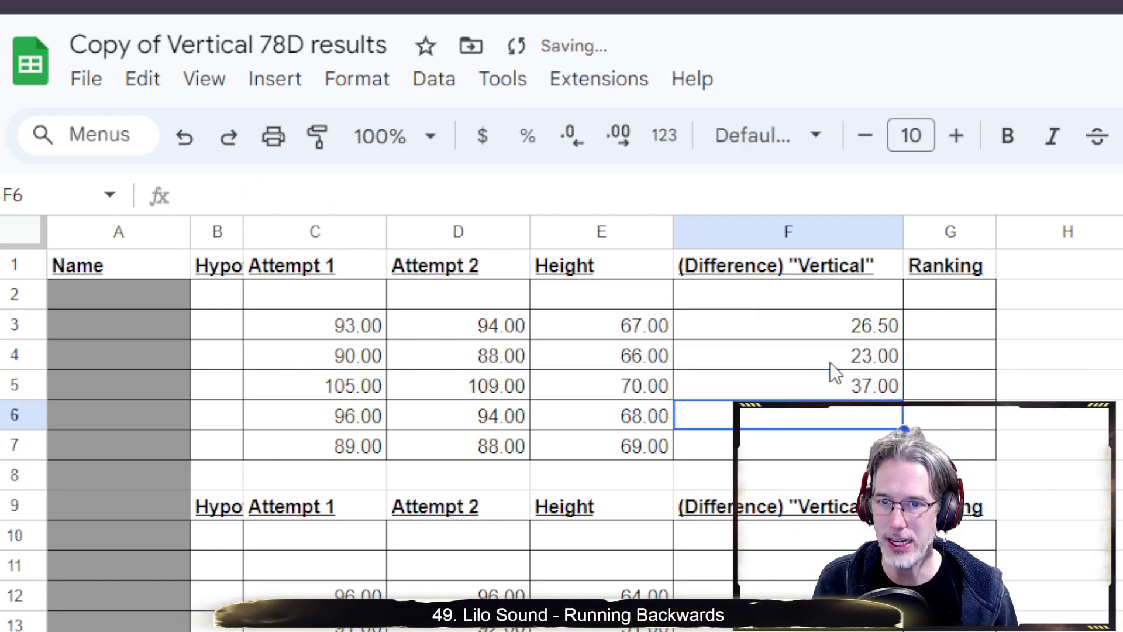
{"action": "key", "text": "ctrl+v"}
{"action": "key", "text": "Down"}
{"action": "key", "text": "ctrl+v"}
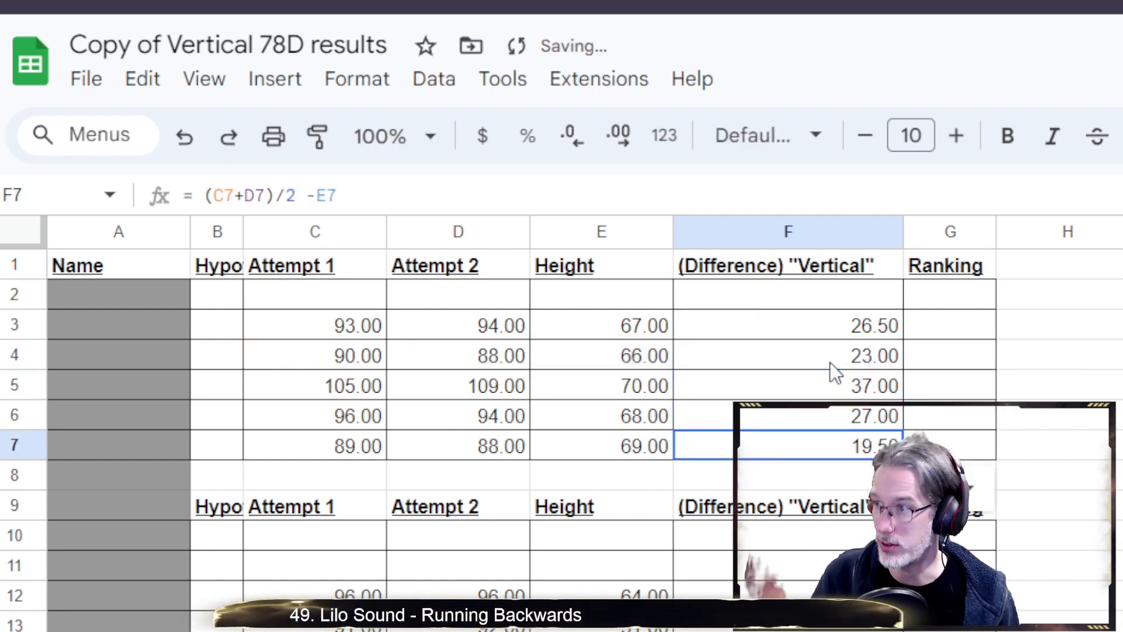
Paste the same formula into F10, F11 and F12 of the second block
{"action": "key", "text": "Down"}
{"action": "key", "text": "Down"}
{"action": "key", "text": "Down"}
{"action": "key", "text": "Down"}
{"action": "key", "text": "Down"}
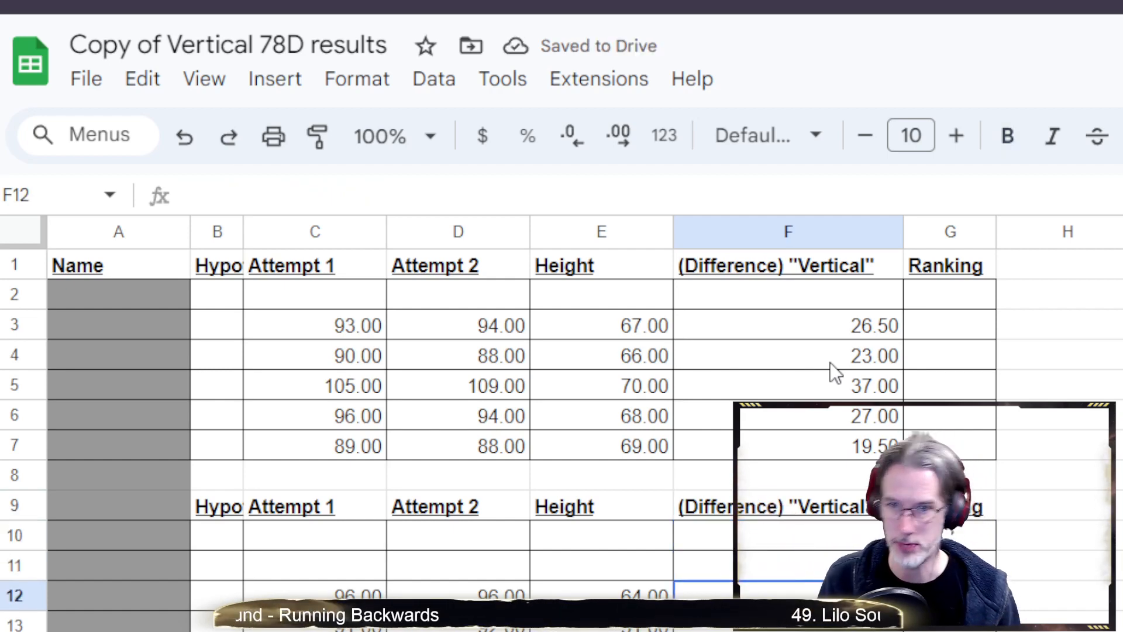
{"action": "key", "text": "Up"}
{"action": "key", "text": "Up"}
{"action": "key", "text": "ctrl+v"}
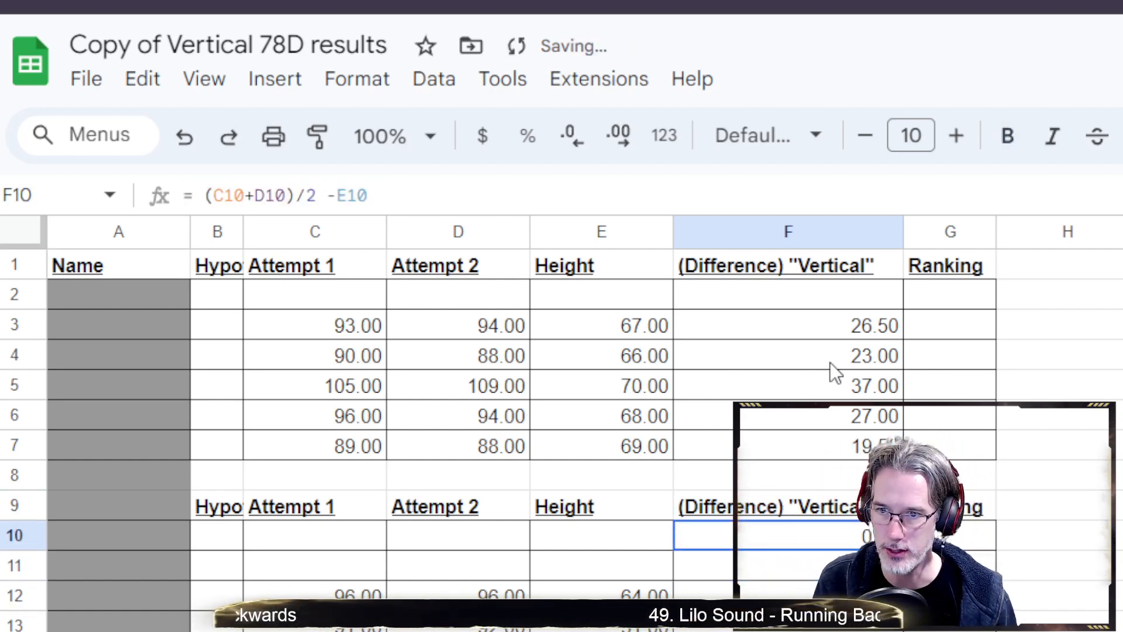
{"action": "key", "text": "Down"}
{"action": "key", "text": "ctrl+v"}
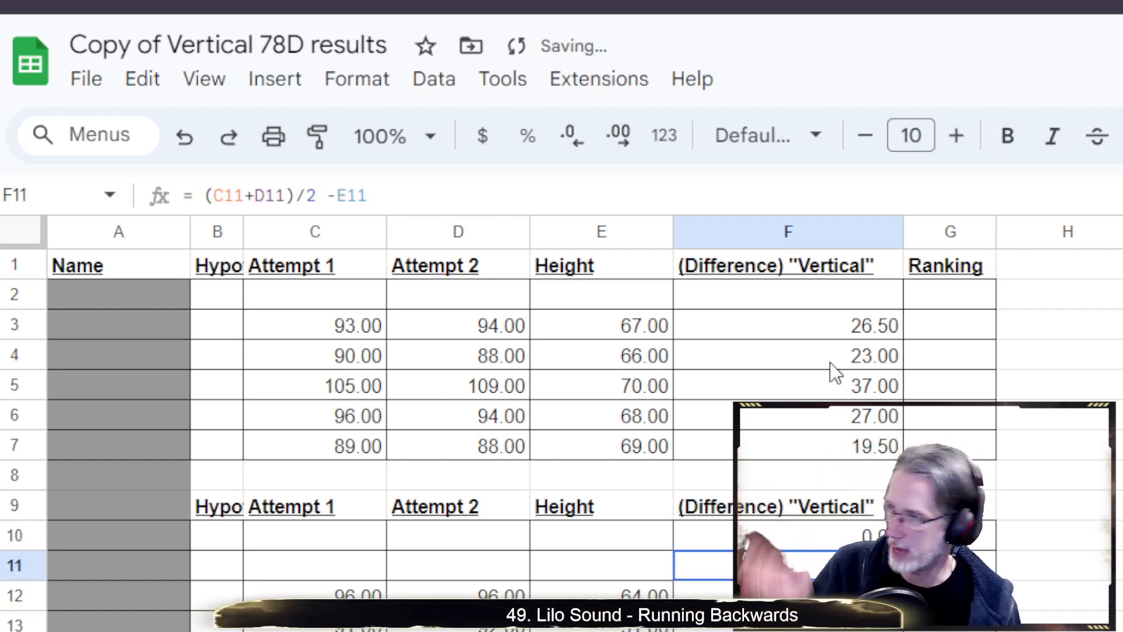
{"action": "key", "text": "Down"}
{"action": "key", "text": "ctrl+v"}
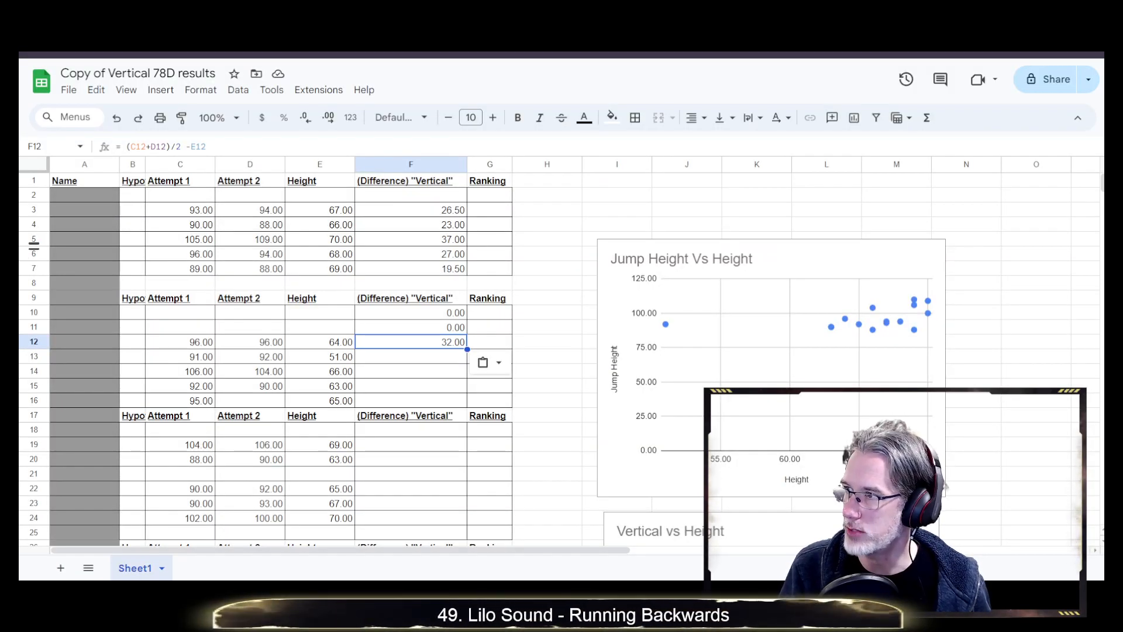
Paste the difference formula into F13 through F16
{"action": "key", "text": "Down"}
{"action": "key", "text": "ctrl+v"}
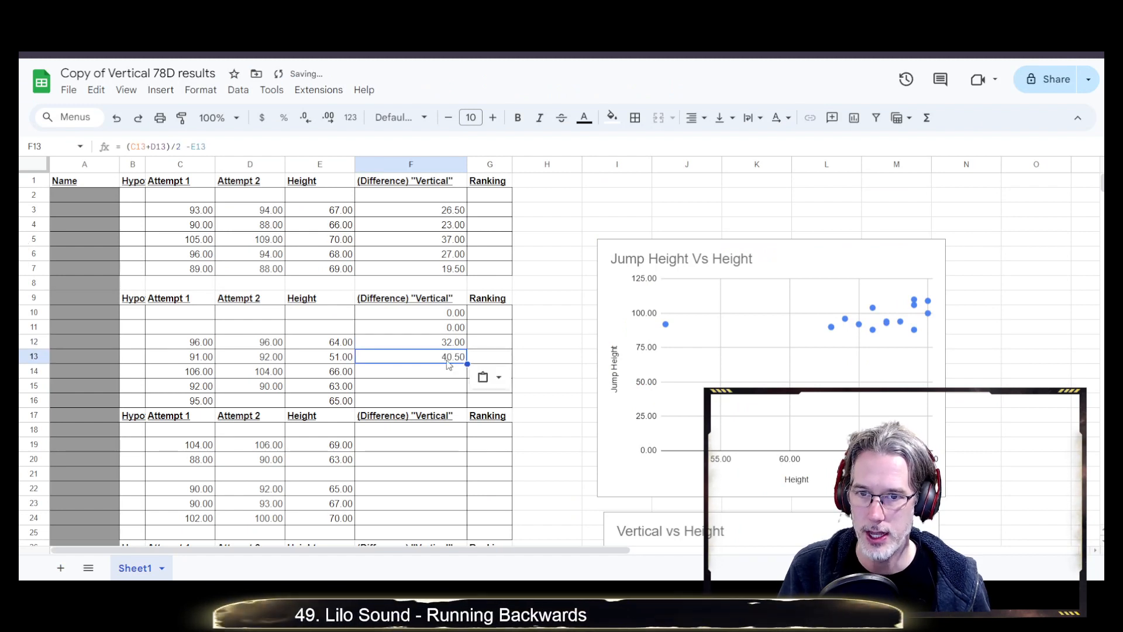
{"action": "left_click", "coordinate": [426, 374]}
{"action": "key", "text": "ctrl+v"}
{"action": "left_click", "coordinate": [423, 390]}
{"action": "key", "text": "ctrl+v"}
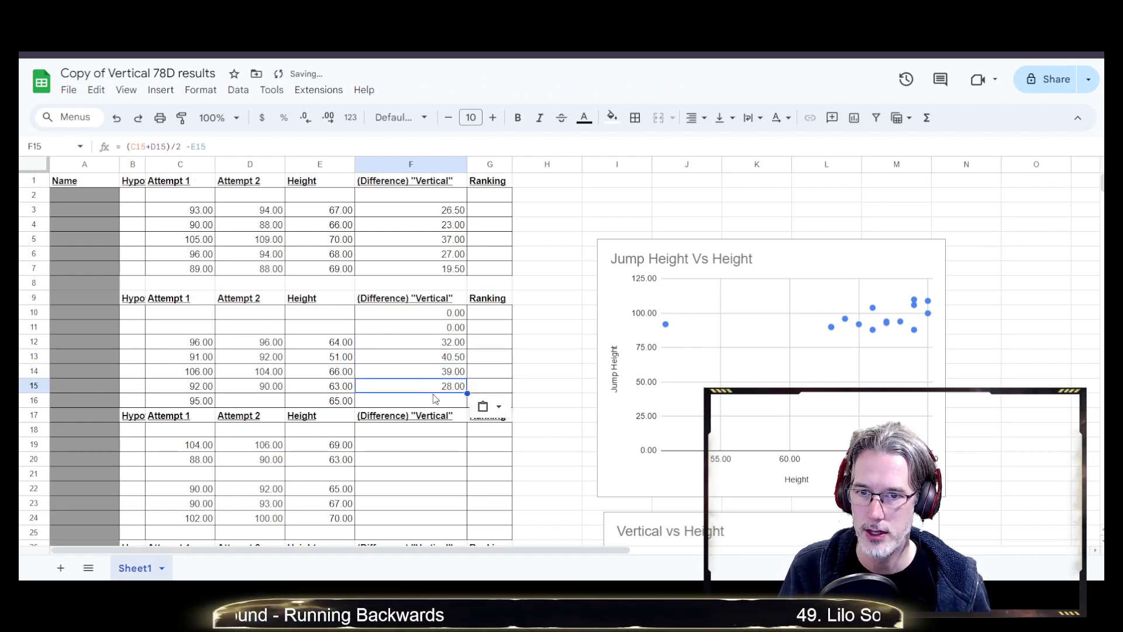
{"action": "left_click", "coordinate": [433, 400]}
{"action": "key", "text": "ctrl+v"}
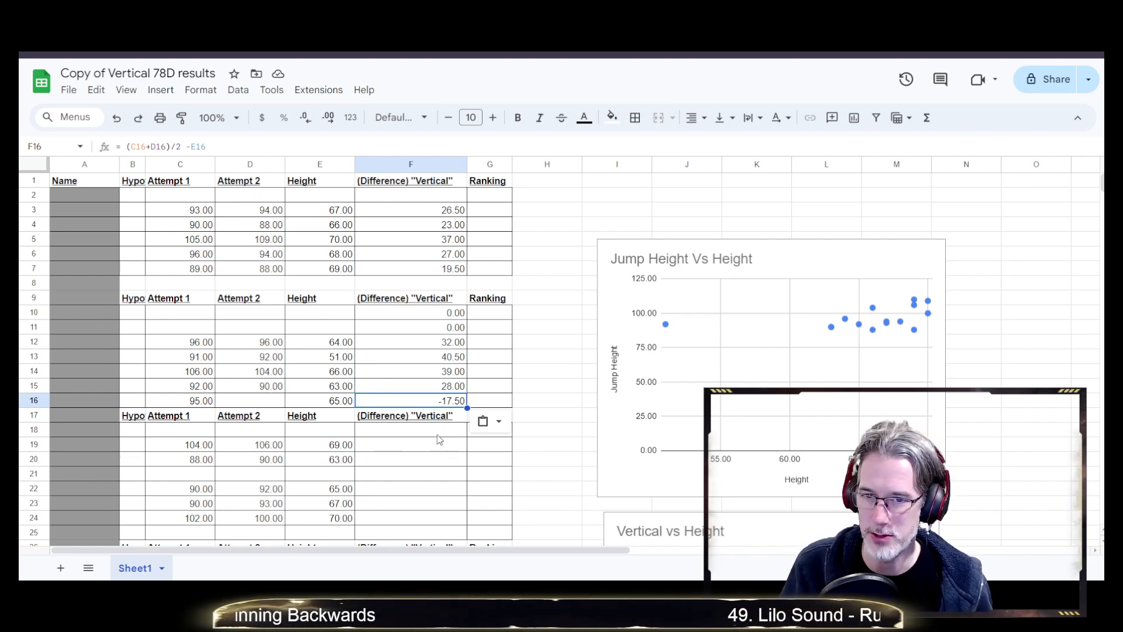
Paste the difference formula into F18 through F25 of the third block
{"action": "left_click", "coordinate": [413, 432]}
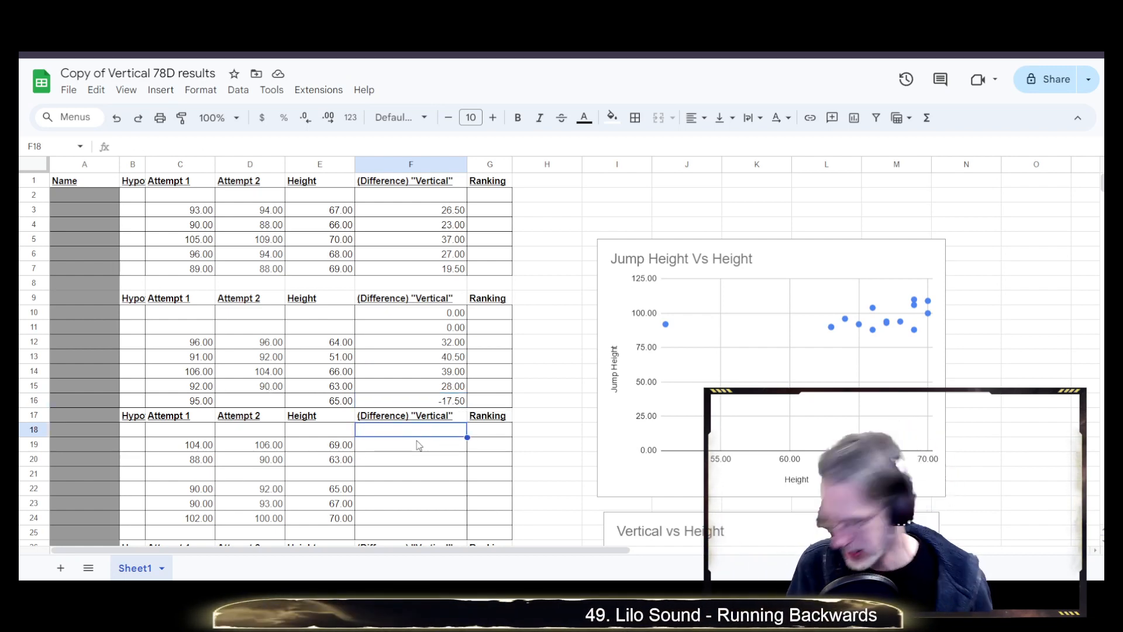
{"action": "key", "text": "ctrl+v"}
{"action": "left_click", "coordinate": [419, 446]}
{"action": "key", "text": "ctrl+v"}
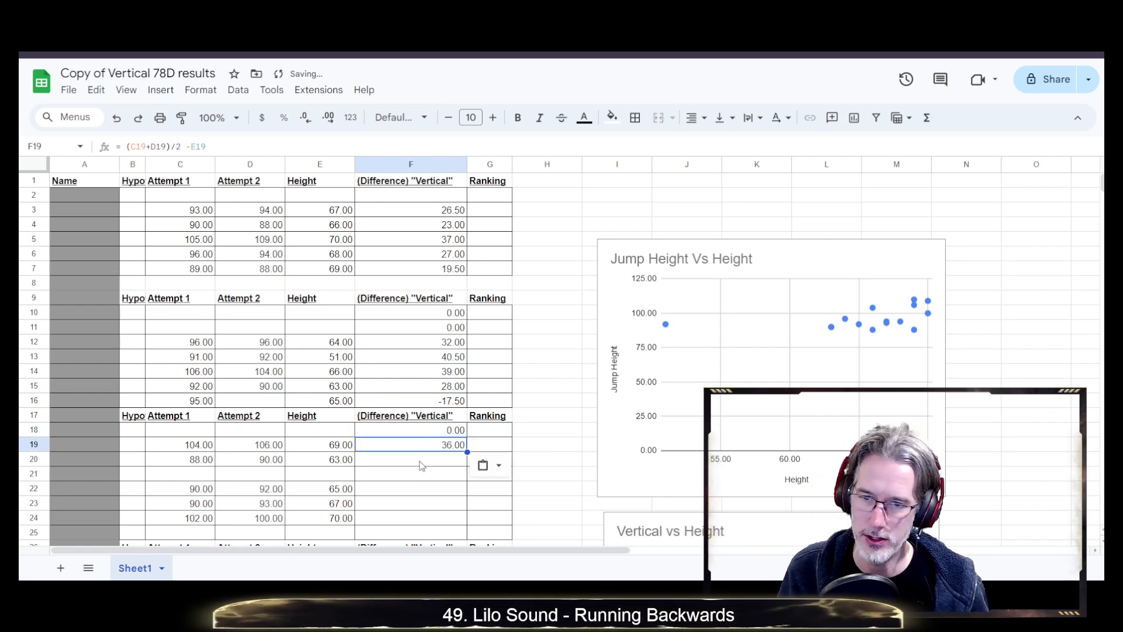
{"action": "left_click", "coordinate": [422, 461]}
{"action": "key", "text": "ctrl+v"}
{"action": "left_click", "coordinate": [431, 474]}
{"action": "key", "text": "ctrl+v"}
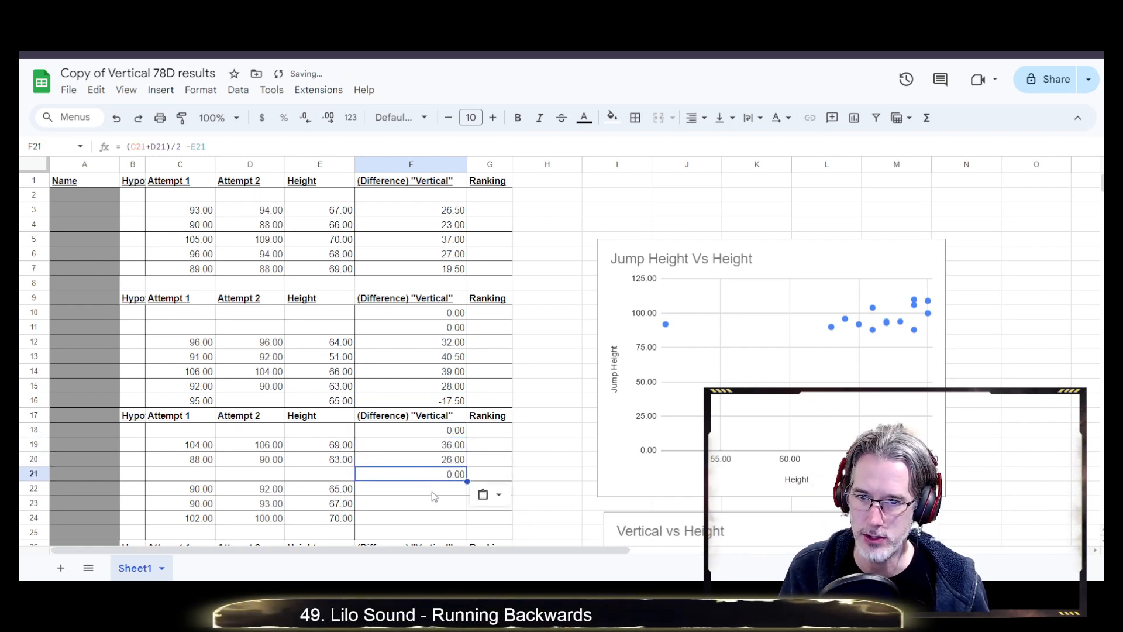
{"action": "left_click", "coordinate": [433, 492]}
{"action": "key", "text": "ctrl+v"}
{"action": "left_click", "coordinate": [433, 504]}
{"action": "key", "text": "ctrl+v"}
{"action": "left_click", "coordinate": [433, 518]}
{"action": "key", "text": "ctrl+v"}
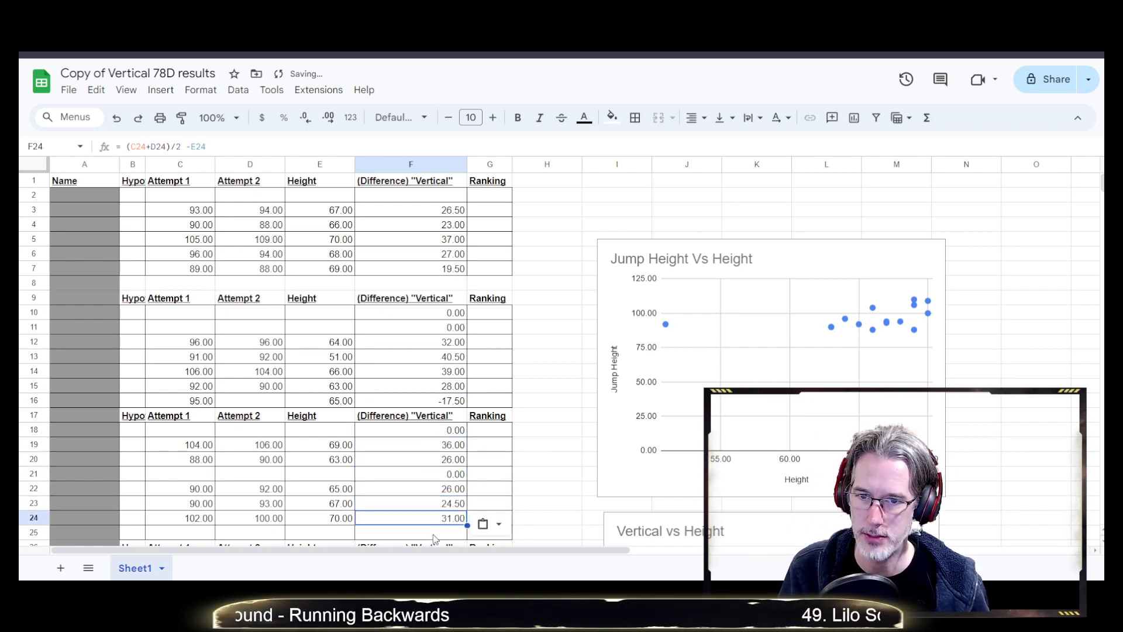
{"action": "left_click", "coordinate": [434, 533]}
{"action": "key", "text": "ctrl+v"}
Paste the difference formula into F29 in the last block
{"action": "scroll", "coordinate": [430, 523], "scroll_direction": "down", "scroll_amount": 1}
{"action": "scroll", "coordinate": [427, 521], "scroll_direction": "down", "scroll_amount": 1}
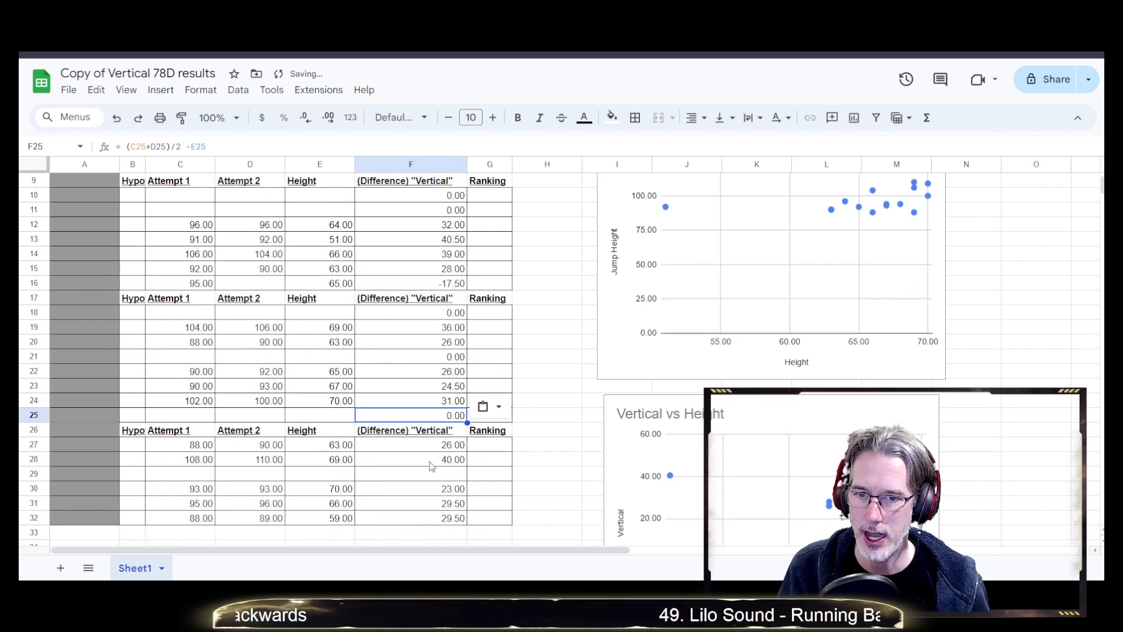
{"action": "left_click", "coordinate": [438, 476]}
{"action": "key", "text": "ctrl+v"}
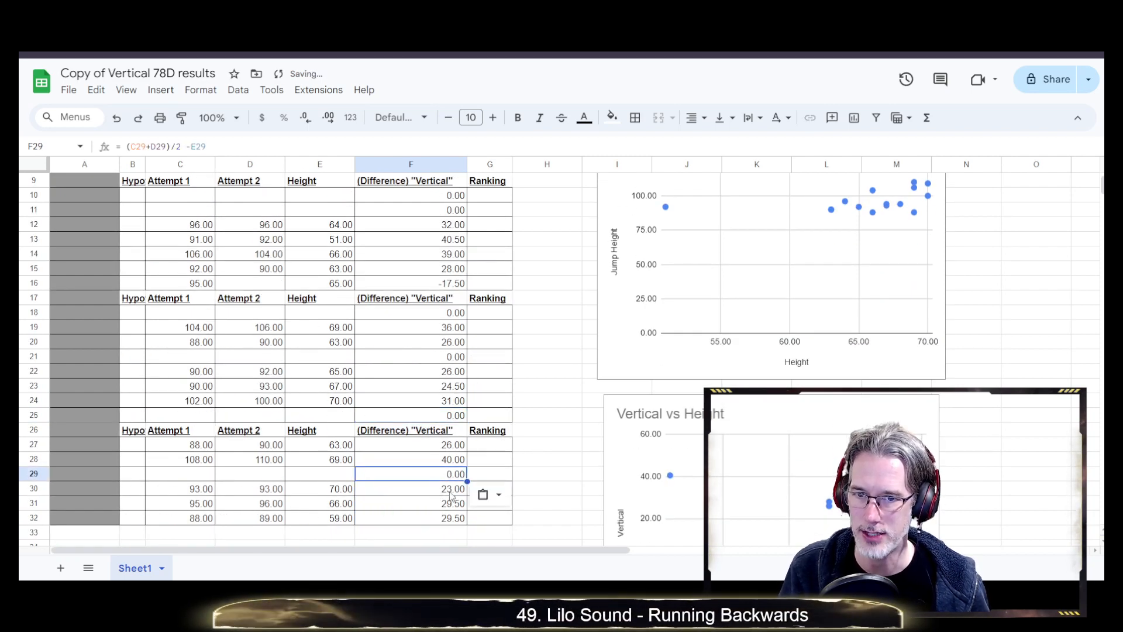
{"action": "scroll", "coordinate": [428, 489], "scroll_direction": "down", "scroll_amount": 1}
{"action": "scroll", "coordinate": [428, 489], "scroll_direction": "up", "scroll_amount": 1}
{"action": "scroll", "coordinate": [426, 479], "scroll_direction": "up", "scroll_amount": 1}
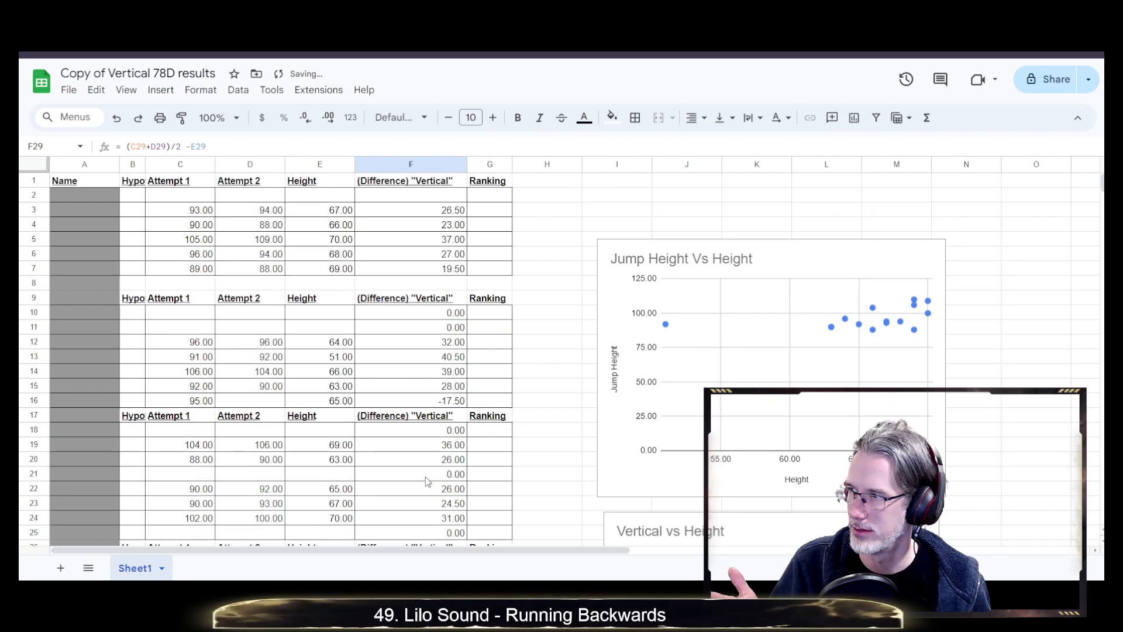